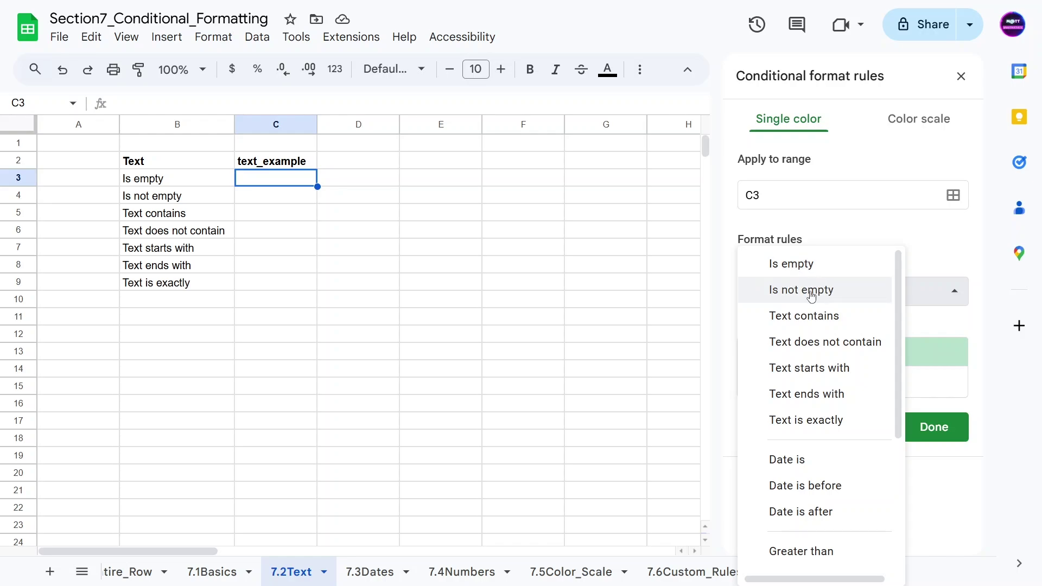
Set the conditional format rule for C3 to format the cell if it is empty, with a light orange fill.
left_click(789, 266)
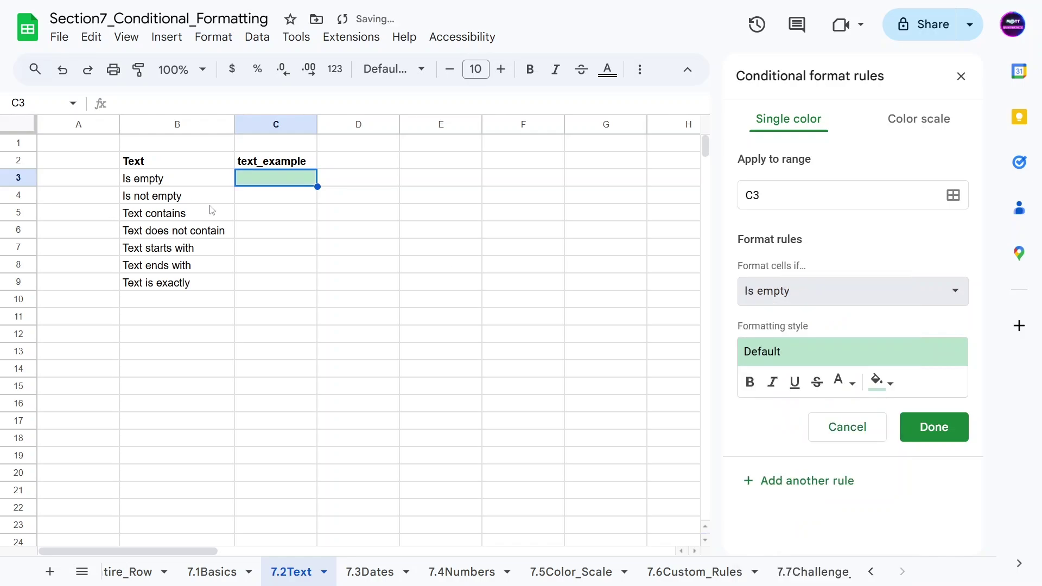
left_click(876, 389)
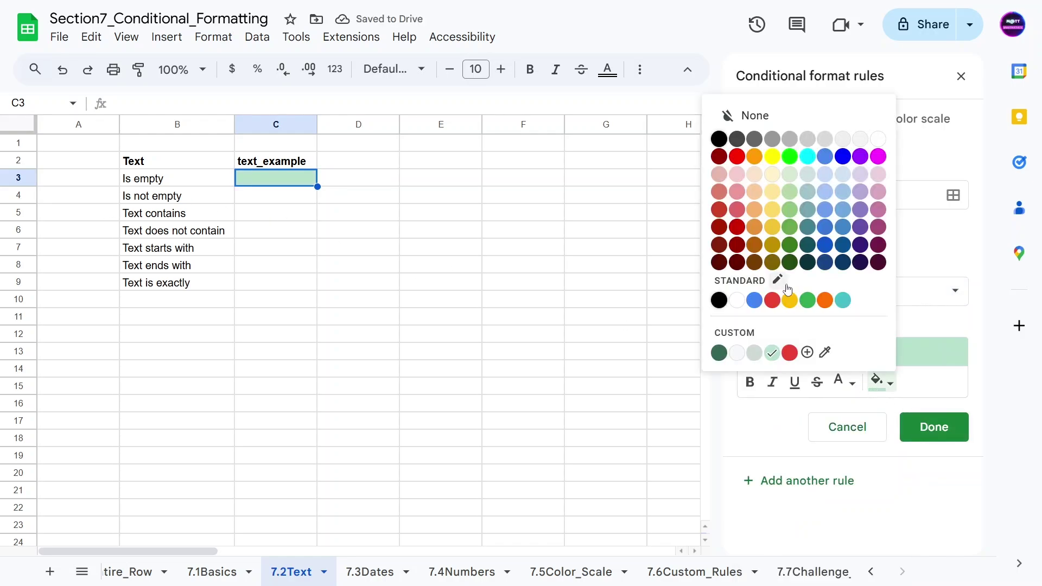
left_click(752, 176)
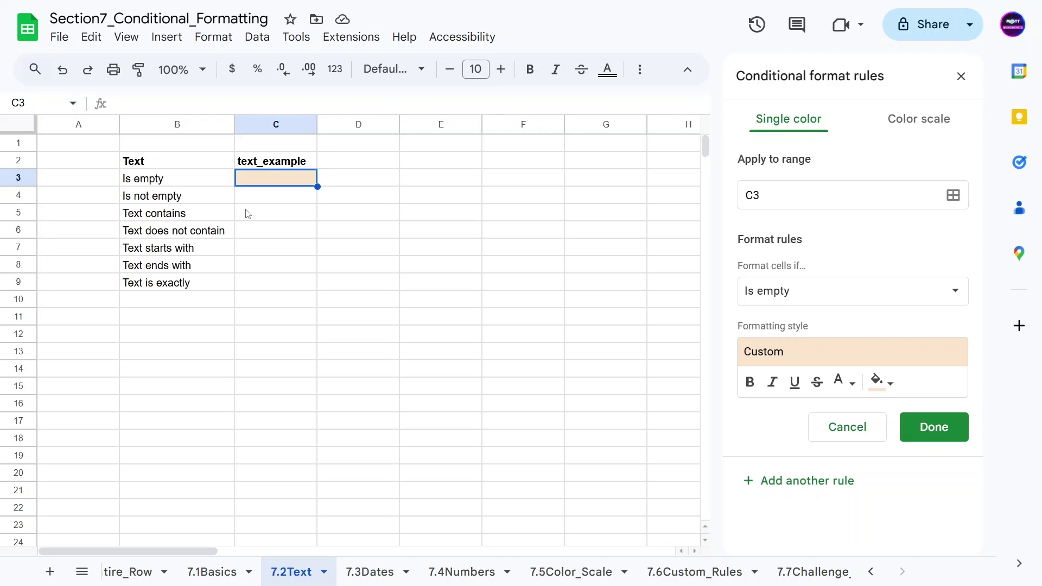
Test the rule by entering "Hi" in C3, undo the entry, and save the rule.
left_click(296, 193)
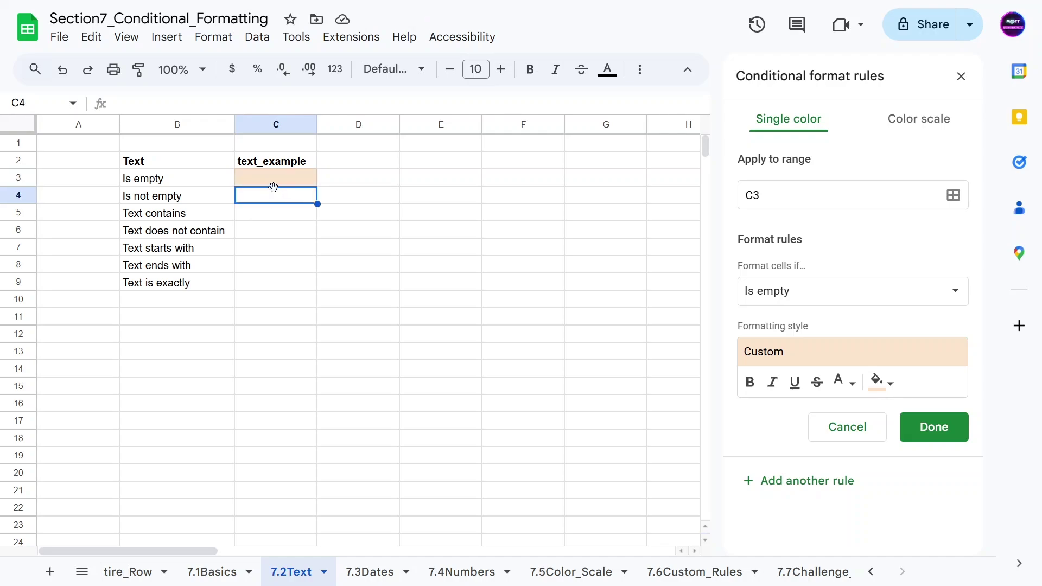
left_click(274, 184)
left_click(273, 199)
left_click(266, 182)
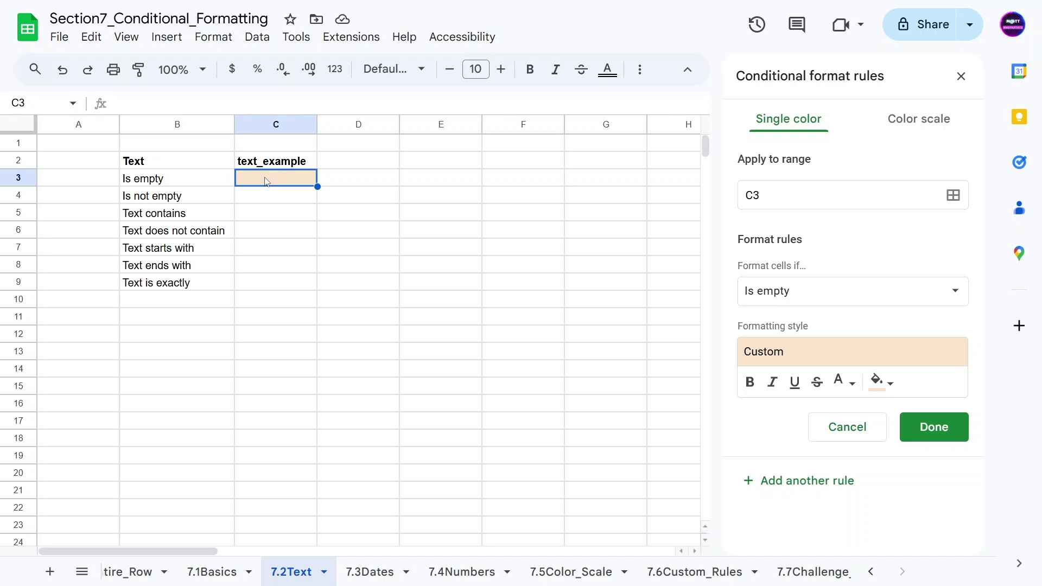
type("Hi")
key("Return")
left_click(272, 183)
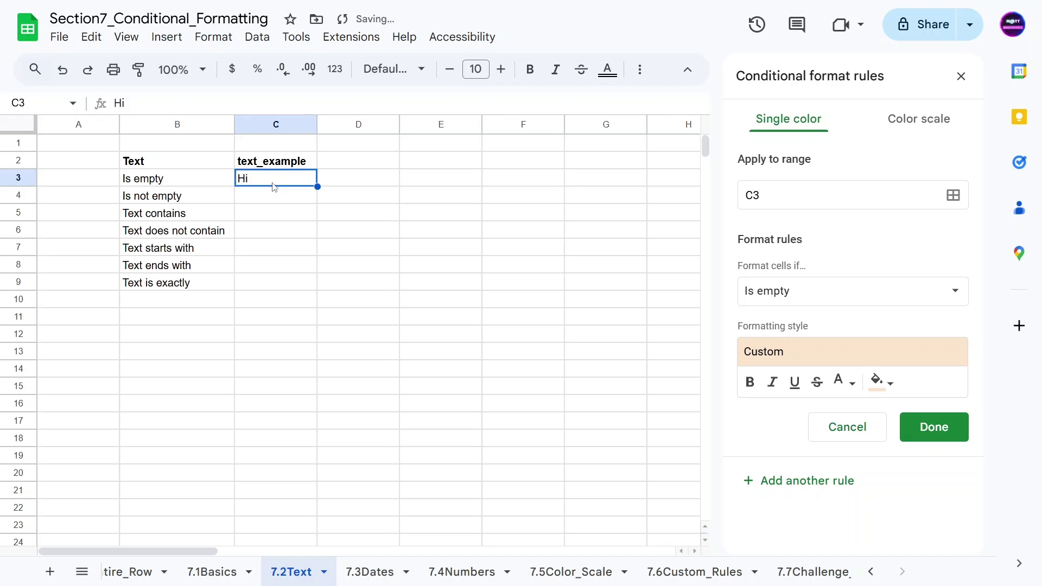
left_click(273, 200)
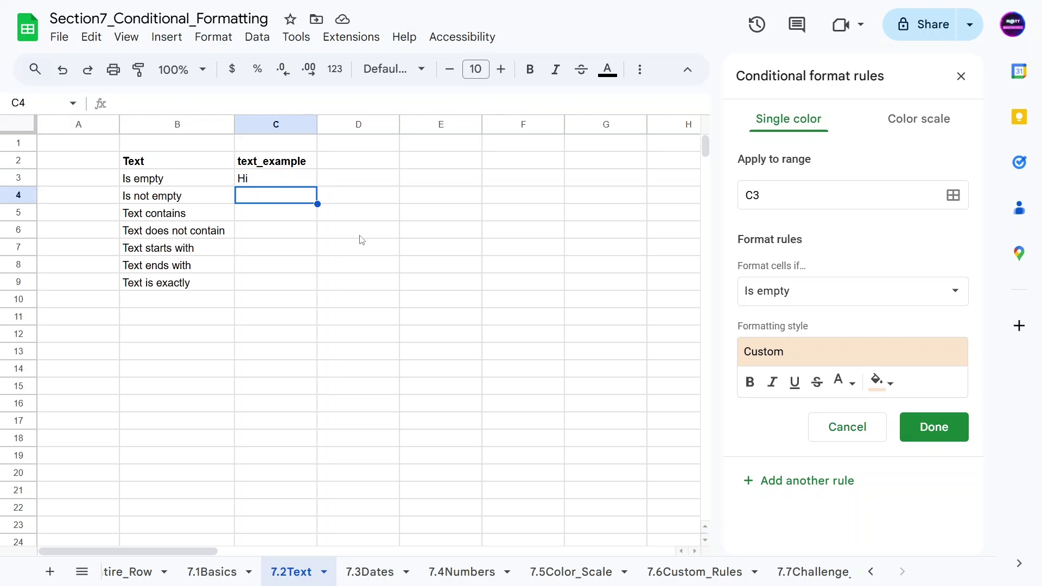
key("ctrl+z")
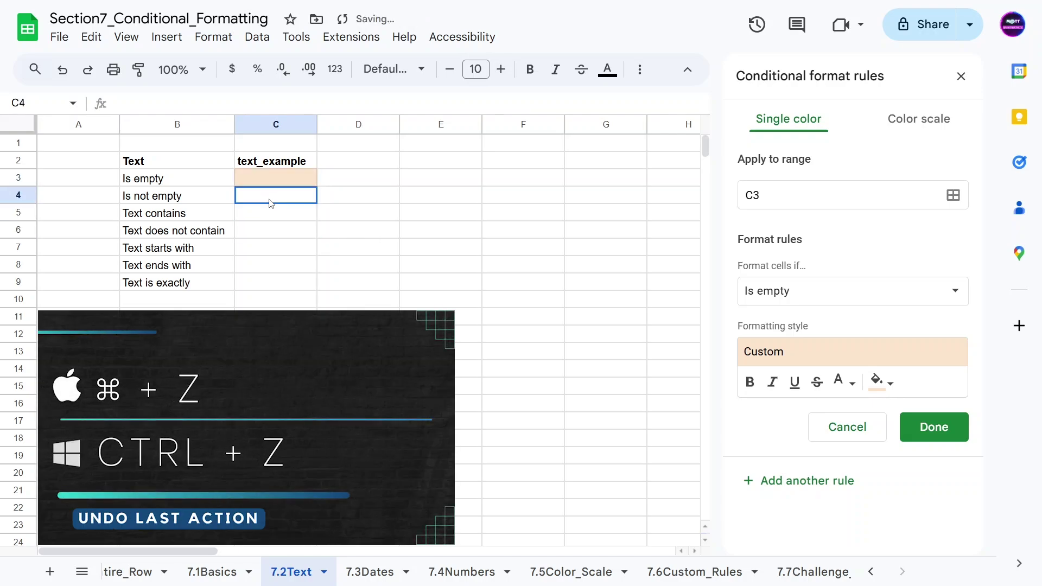
left_click(934, 427)
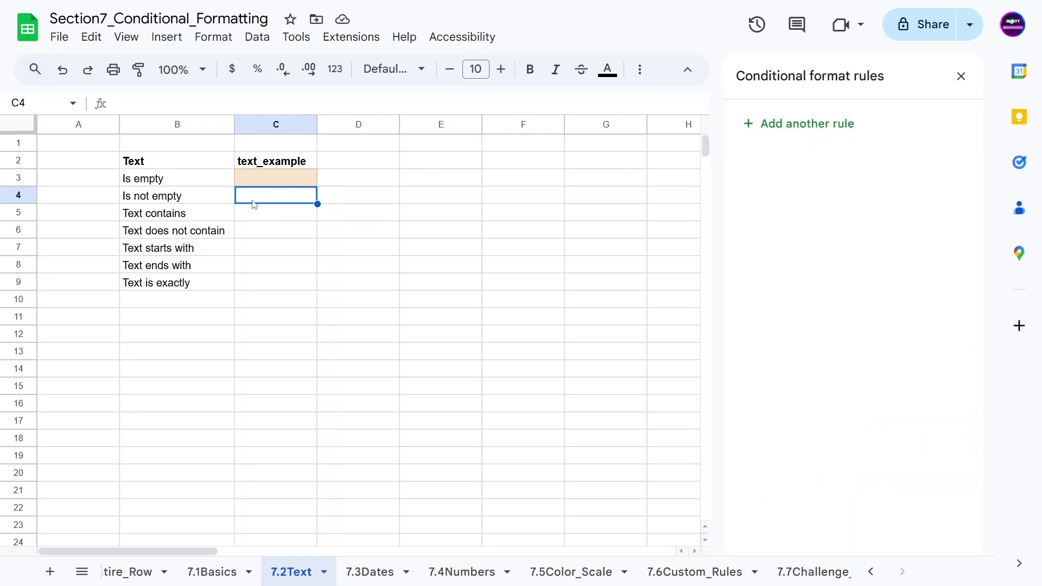
Enter 3 in C4 and add a rule there that applies the default green style if the cell is not empty.
type("3")
key("Return")
left_click(268, 197)
left_click(794, 125)
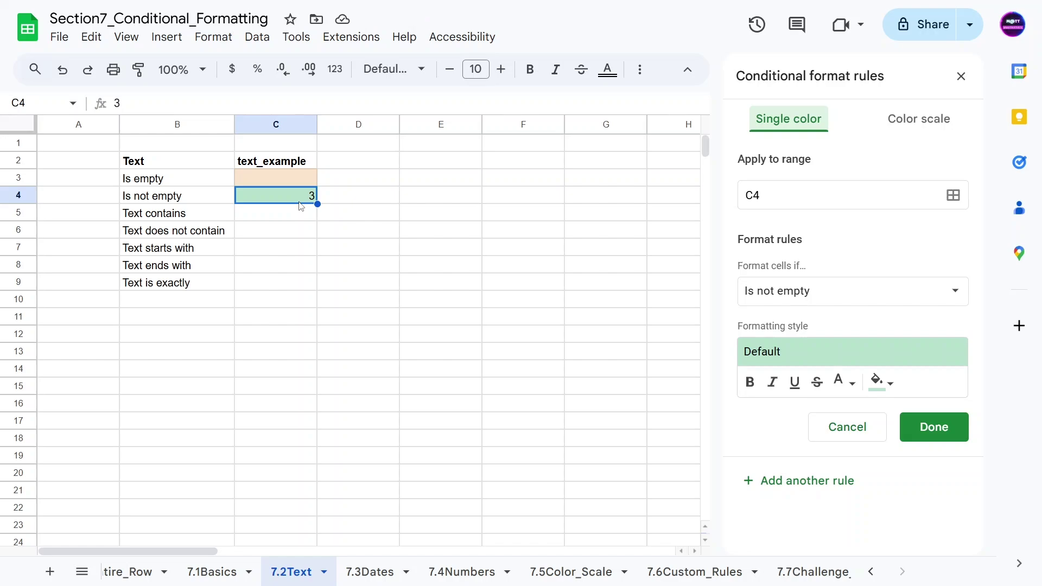
left_click(289, 251)
left_click(273, 180)
left_click(272, 192)
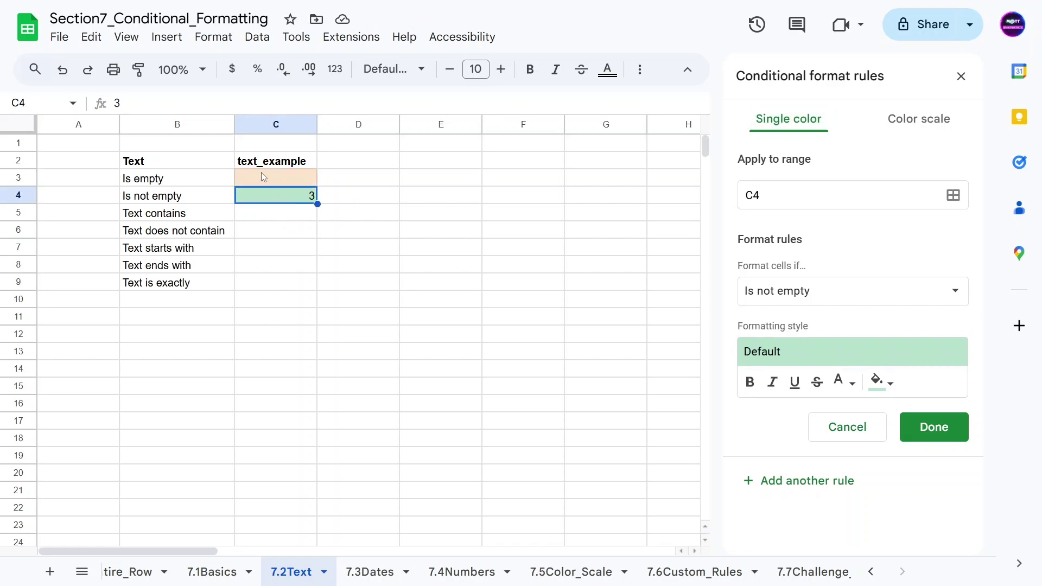
left_click(262, 171)
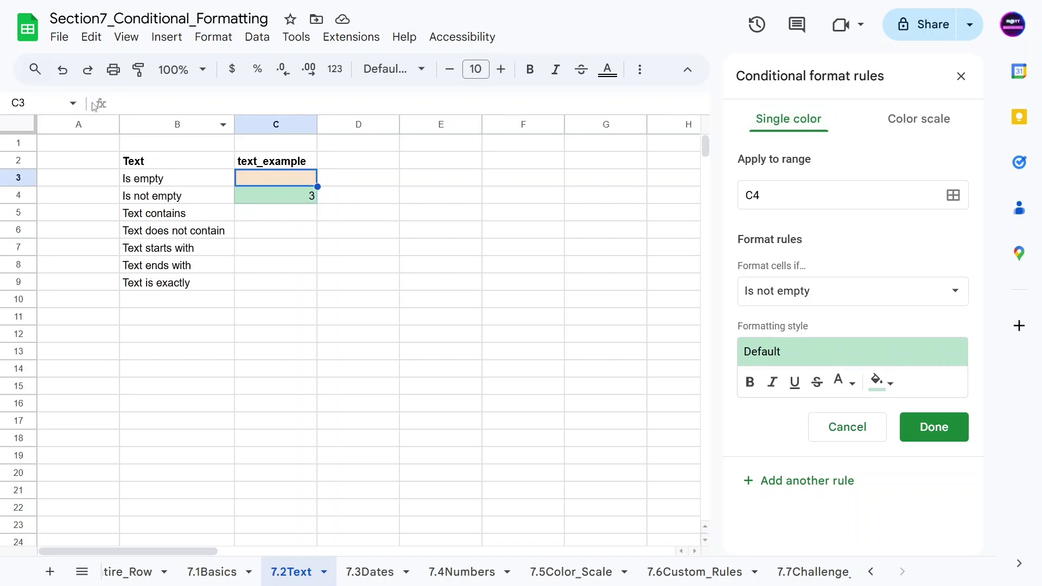
left_click(361, 282)
Add a conditional format rule for C5 with the condition Text contains and the value "Hi".
left_click(134, 216)
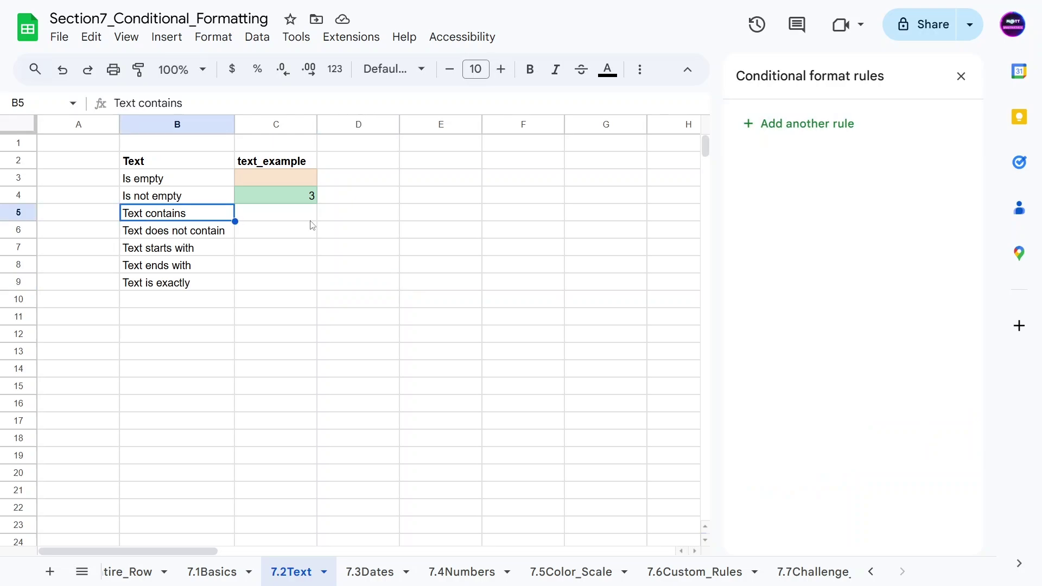
left_click(293, 213)
left_click(779, 142)
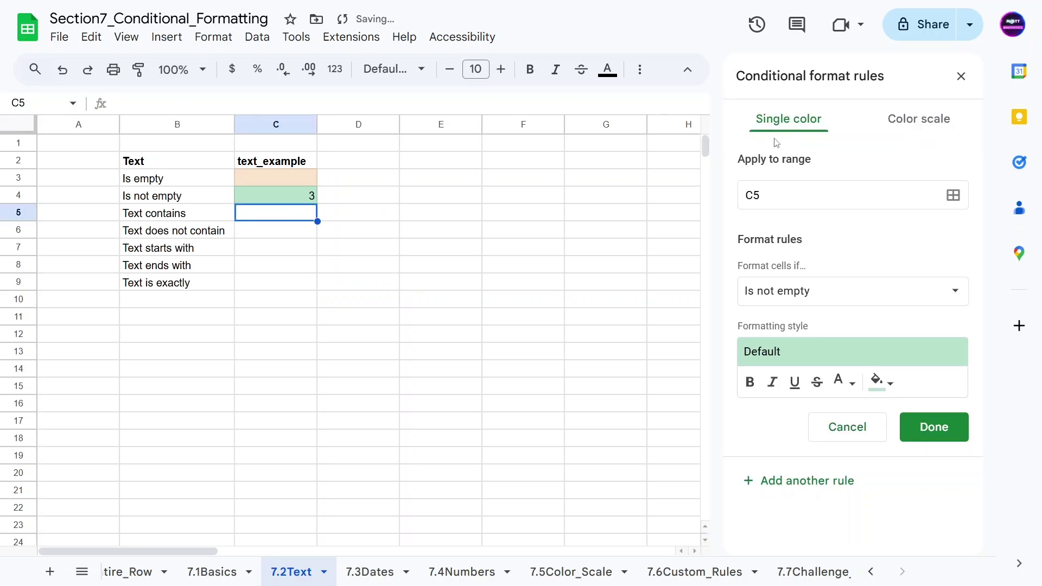
left_click(796, 288)
left_click(794, 314)
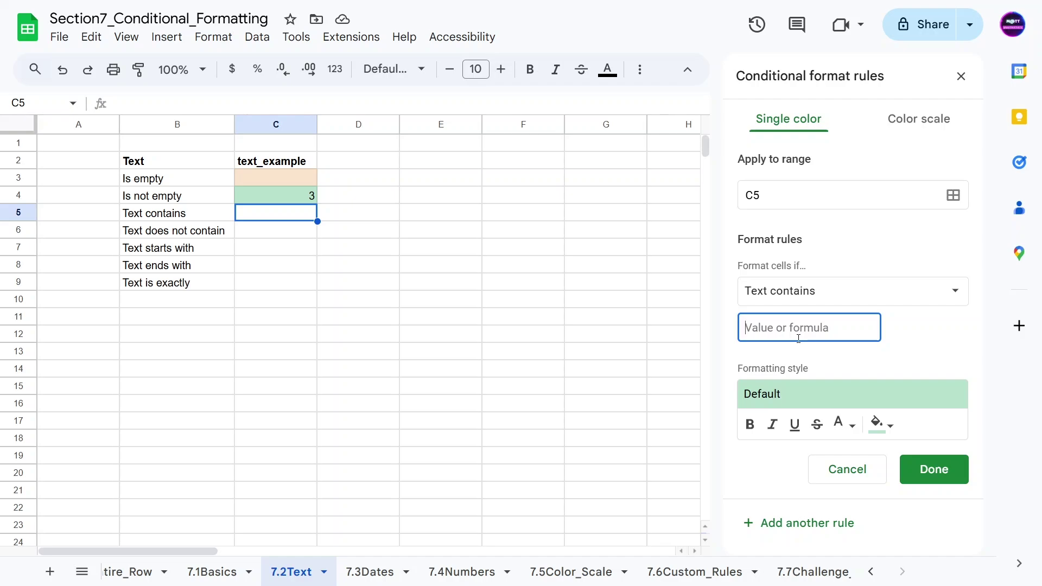
type("Hi")
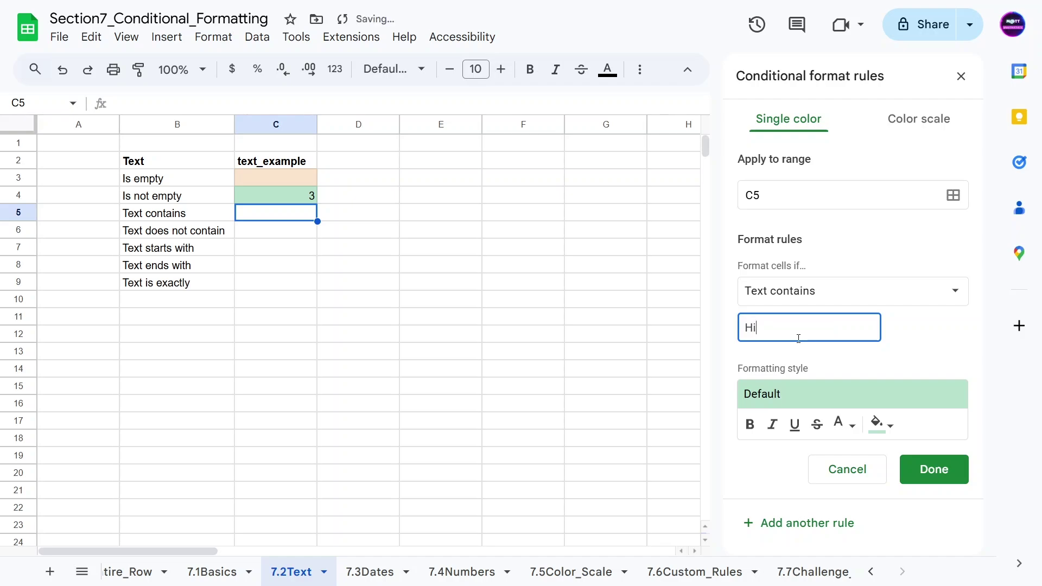
left_click(332, 314)
left_click(276, 219)
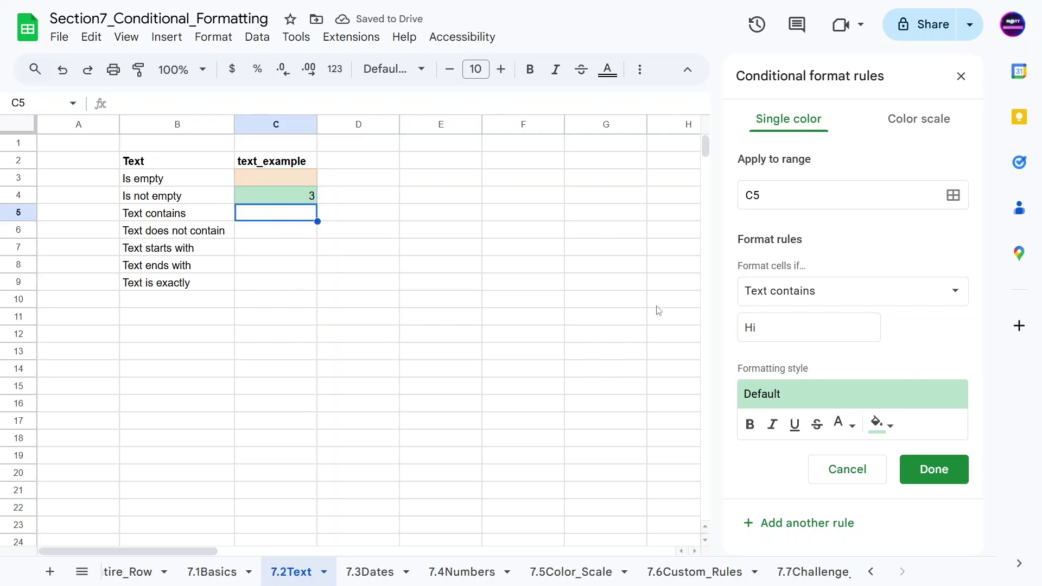
Change the fill colour of the C5 rule to the standard blue.
left_click(879, 423)
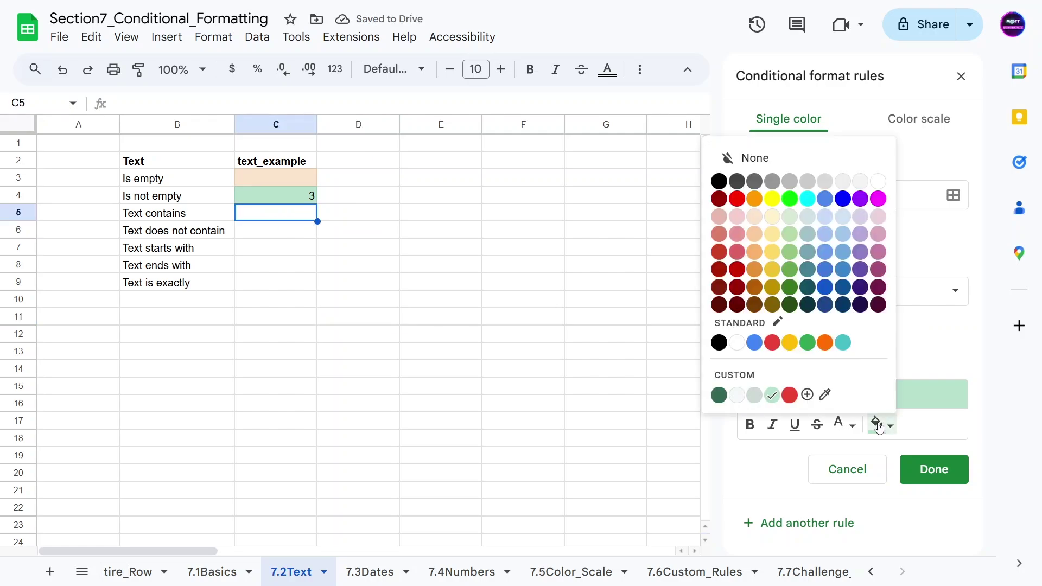
left_click(756, 342)
left_click(301, 249)
left_click(275, 216)
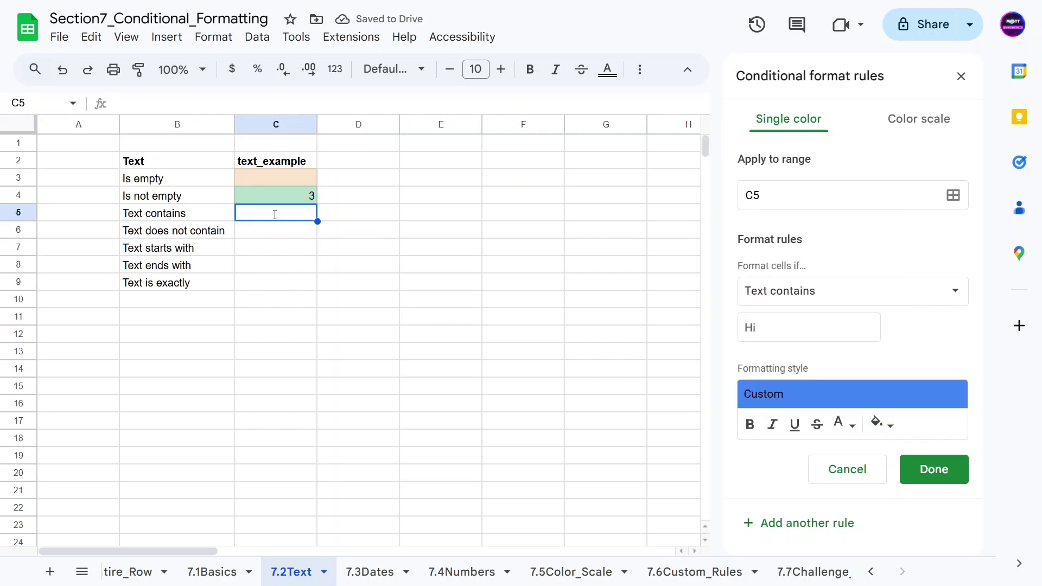
Test the Text contains rule by entering "Yes" in C5 and replacing it with "Hi".
double_click(274, 214)
type("Yes")
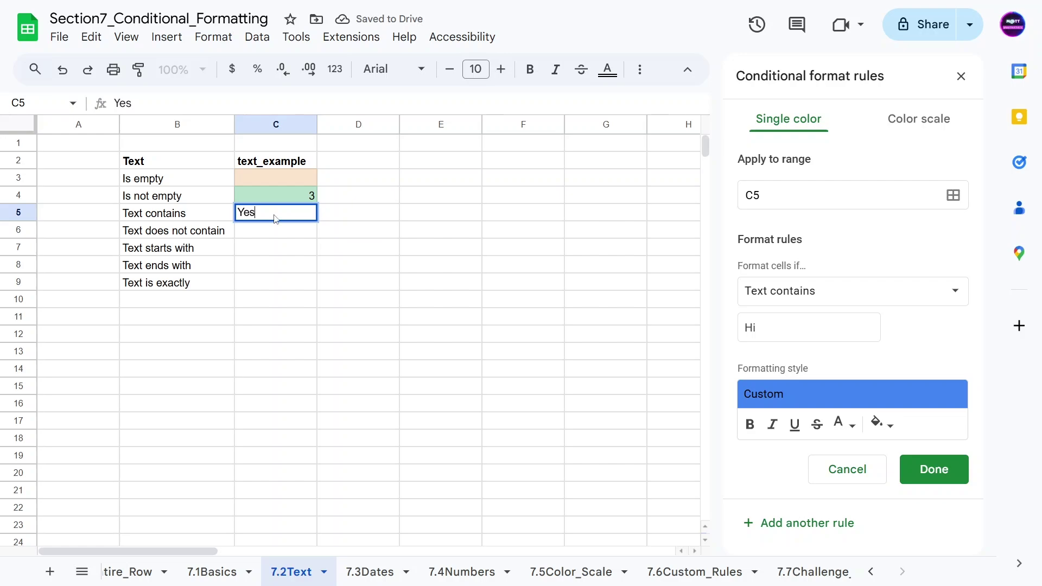
key("Return")
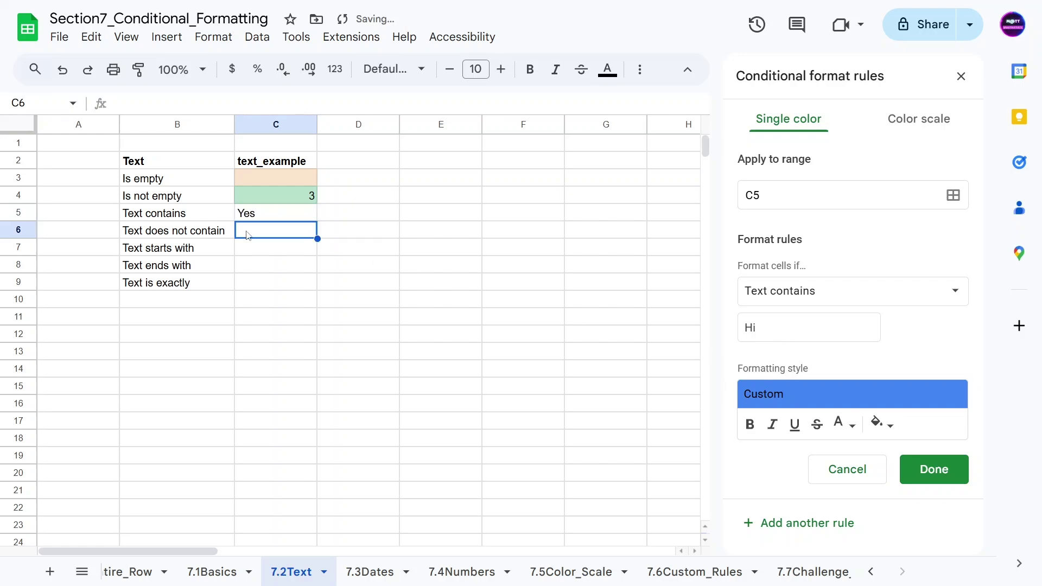
left_click(245, 257)
left_click(253, 217)
type("Hi")
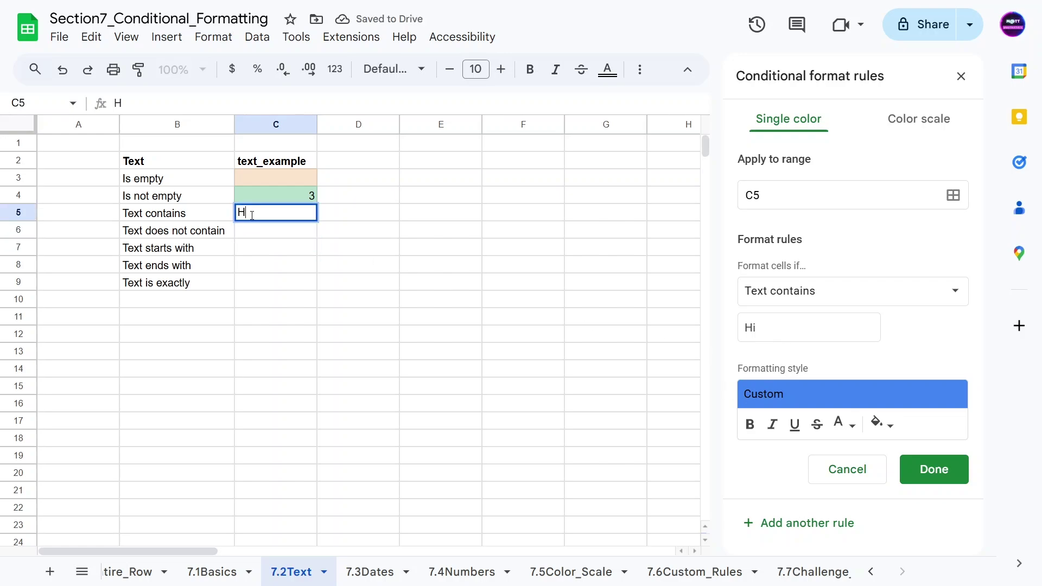
key("Return")
Extend the text in C5 to "Hi you" to test the rule on a longer phrase.
double_click(252, 217)
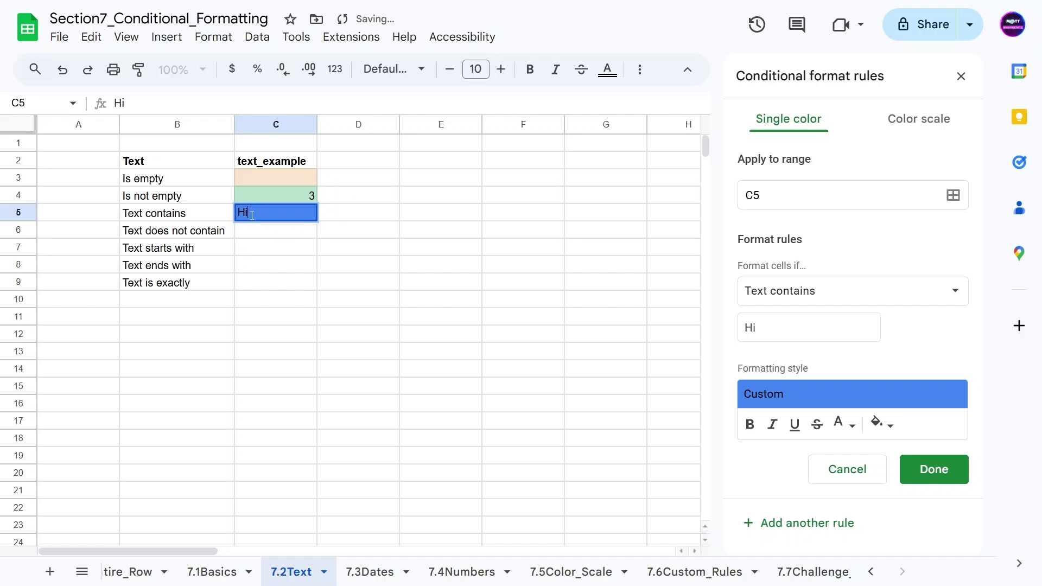
type("you")
key("Return")
left_click(253, 214)
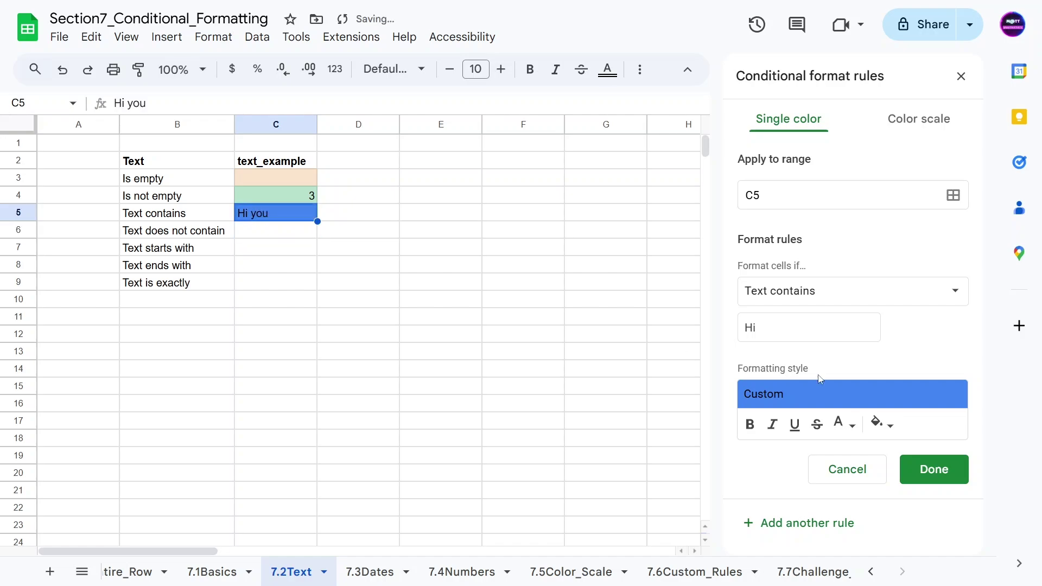
Replace the " you" part of C5 so the cell reads "High", testing a match inside a word.
left_click(786, 328)
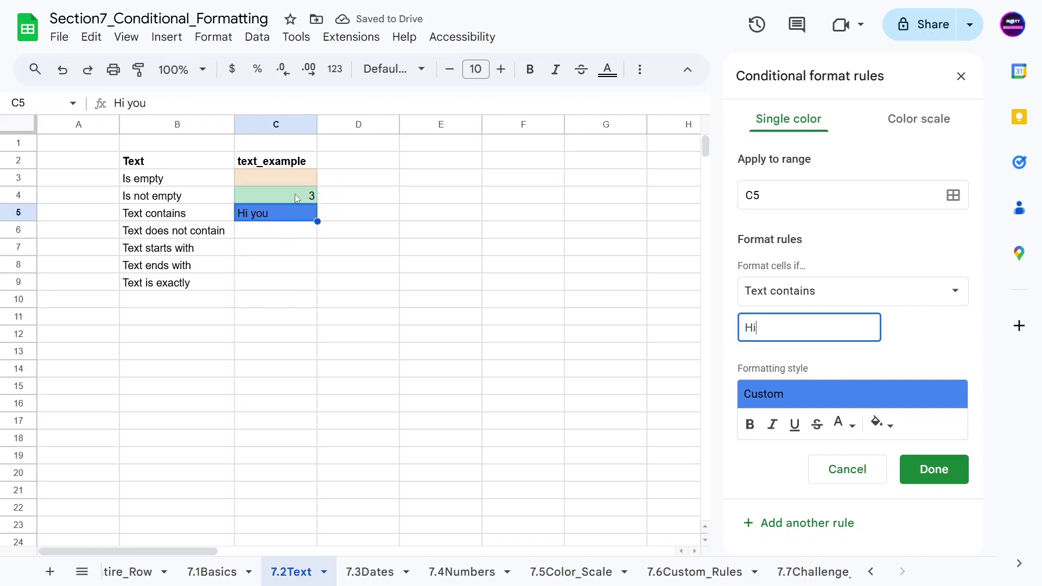
left_click(265, 220)
double_click(266, 217)
left_click_drag(248, 213, 292, 212)
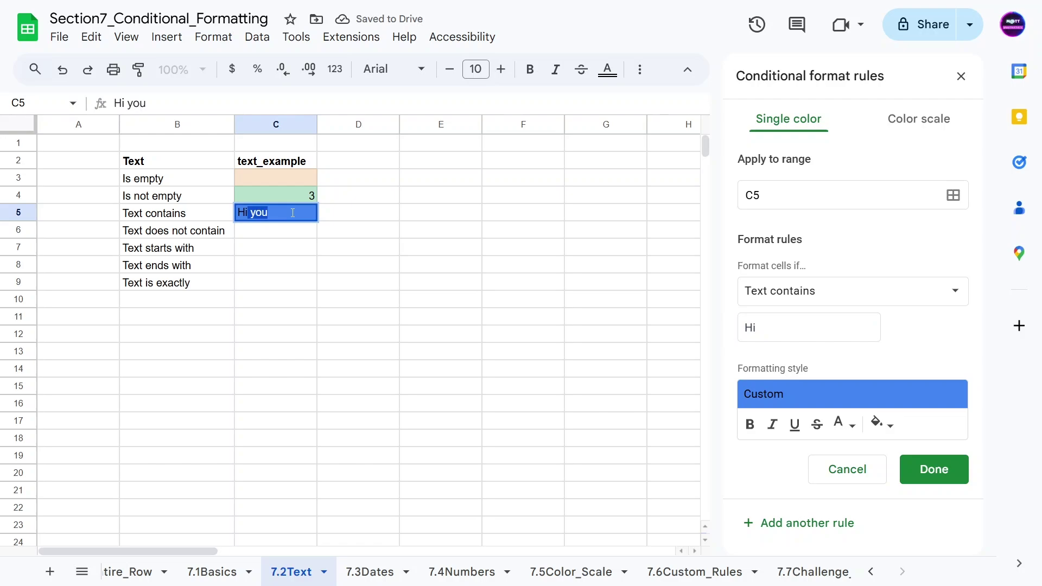
type("gh")
key("Return")
Replace the text in C5 with "iH" to test the rule with the letters reversed.
left_click(267, 209)
double_click(272, 217)
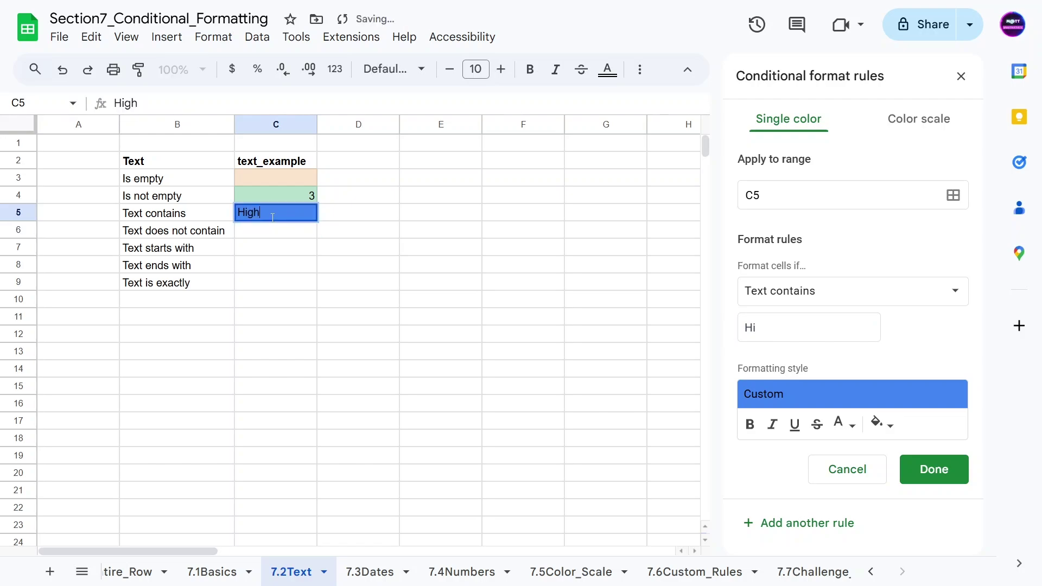
left_click_drag(261, 212, 234, 215)
type("iH")
key("Return")
left_click_drag(746, 332, 751, 331)
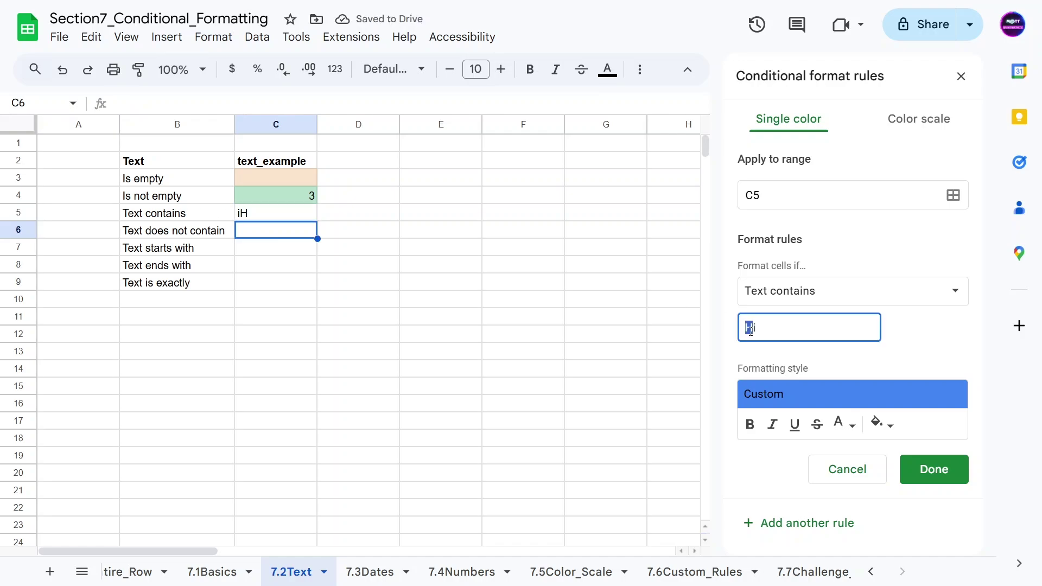
Clear C5, replace the Text contains value of its rule with =B5, and save the rule.
left_click(262, 218)
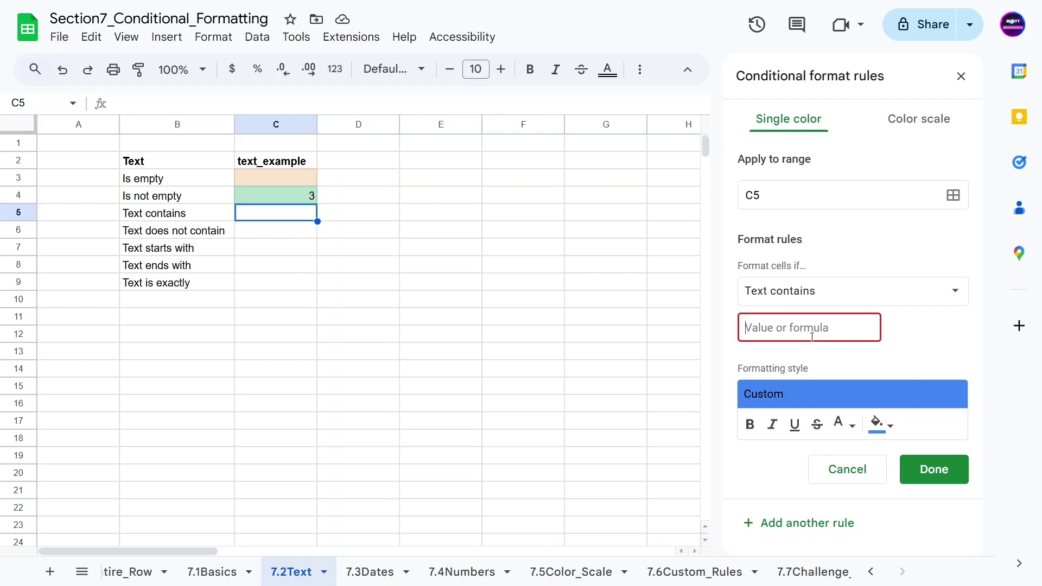
type("=")
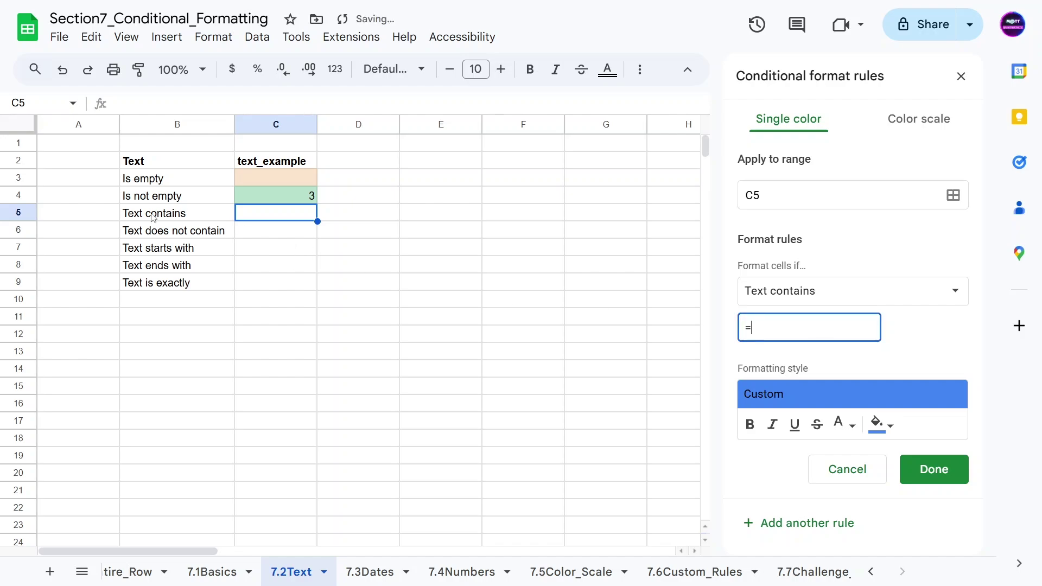
left_click(150, 217)
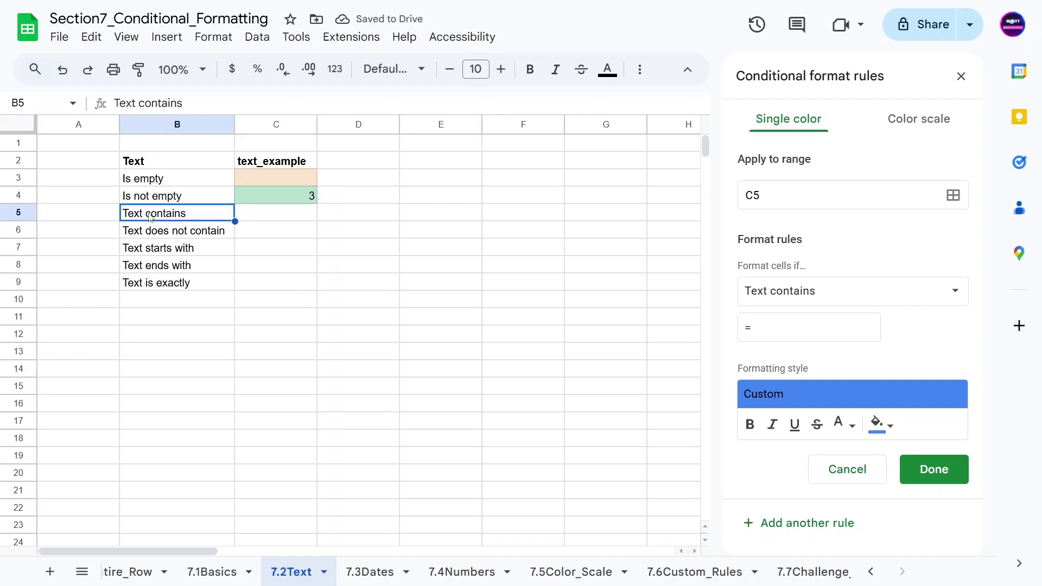
left_click(772, 321)
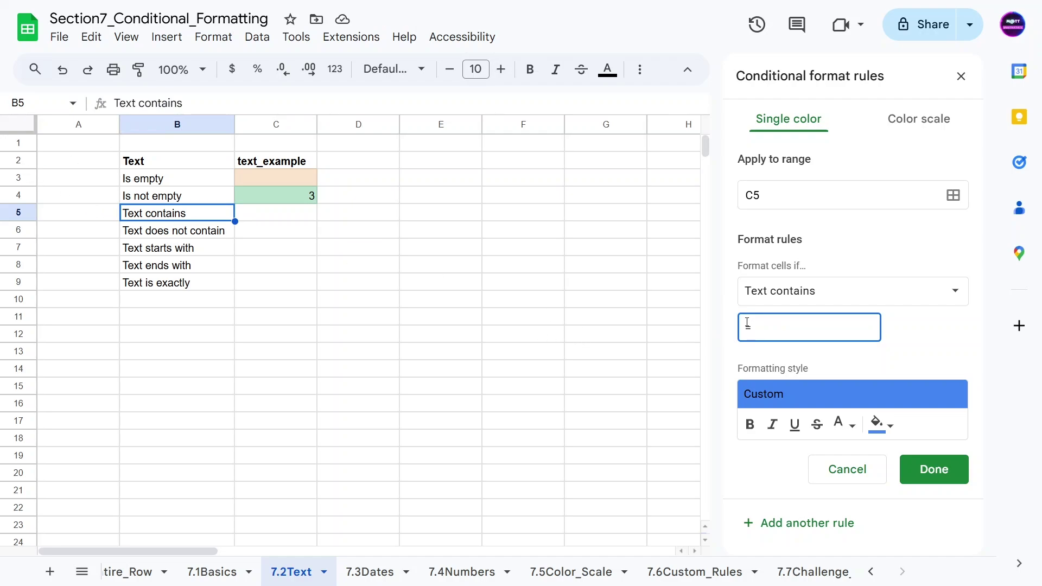
type("B5")
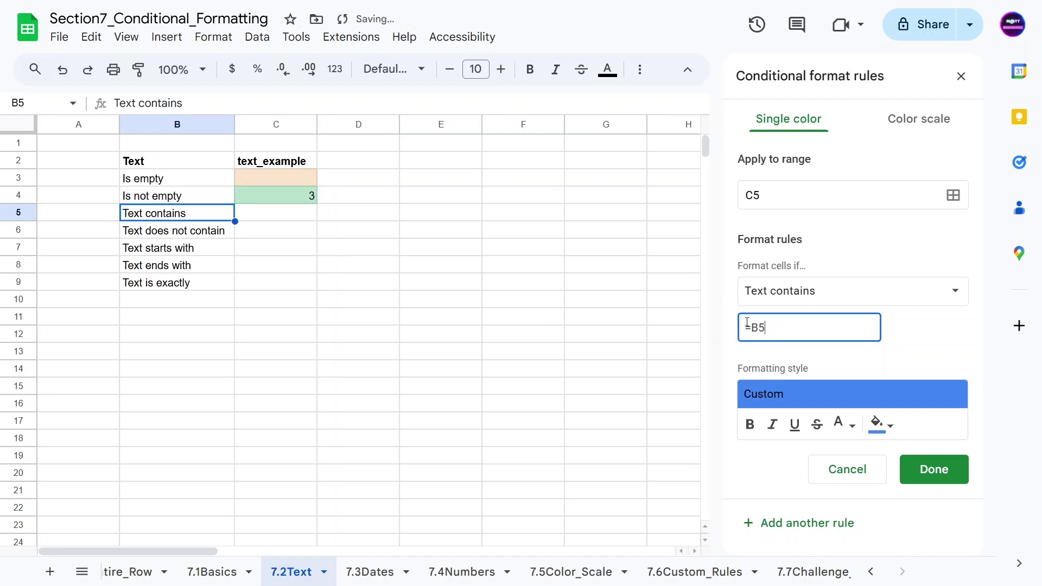
left_click(933, 469)
Enter "Text" in C5 to test the rule that references B5.
left_click(315, 249)
left_click(266, 212)
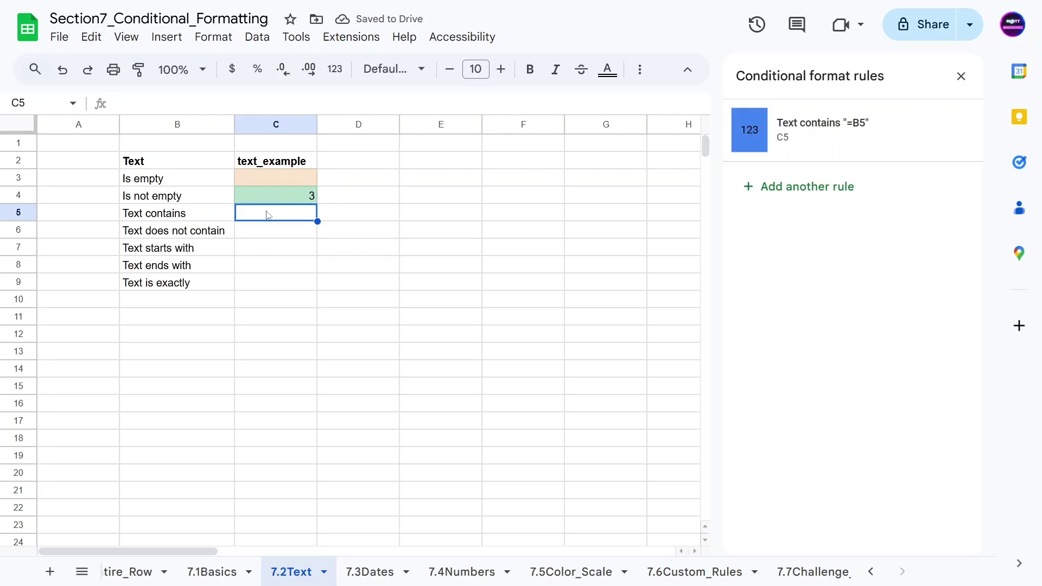
type("Text")
key("Return")
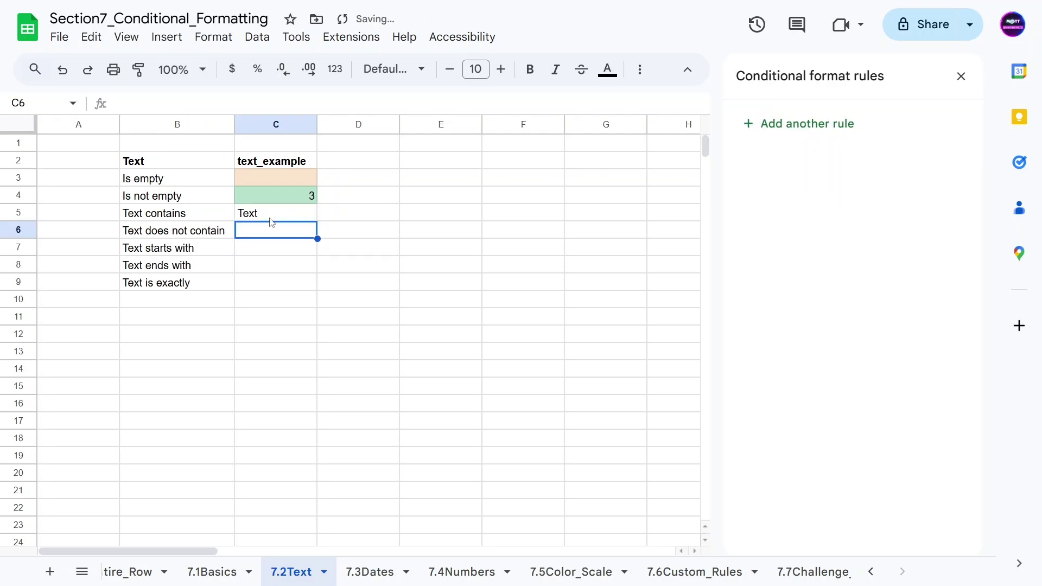
Extend C5 to "Text contains" and further to "Text contains somethin" to test the rule that references B5.
double_click(271, 217)
type("contains")
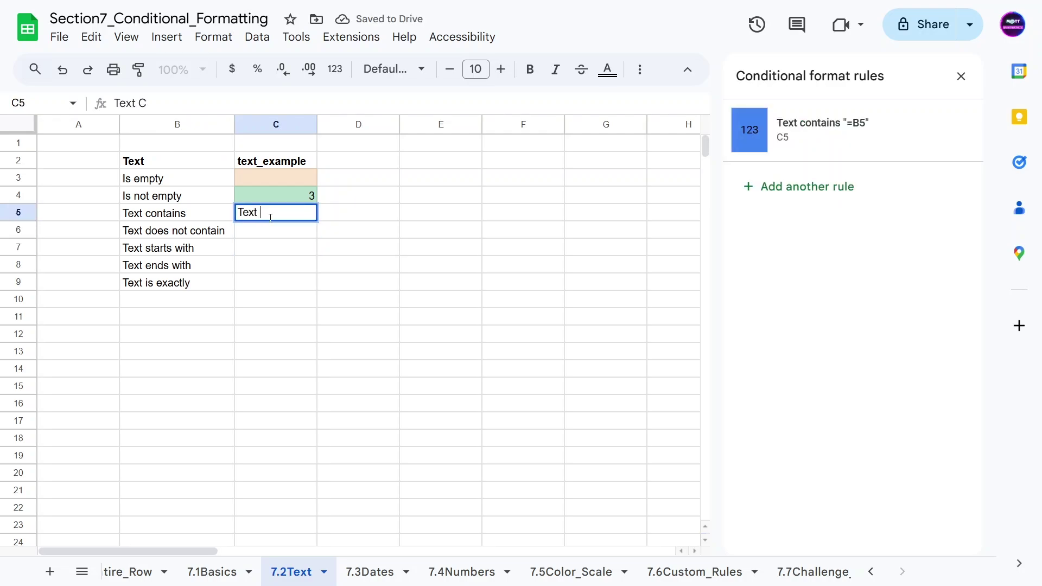
key("Return")
double_click(296, 213)
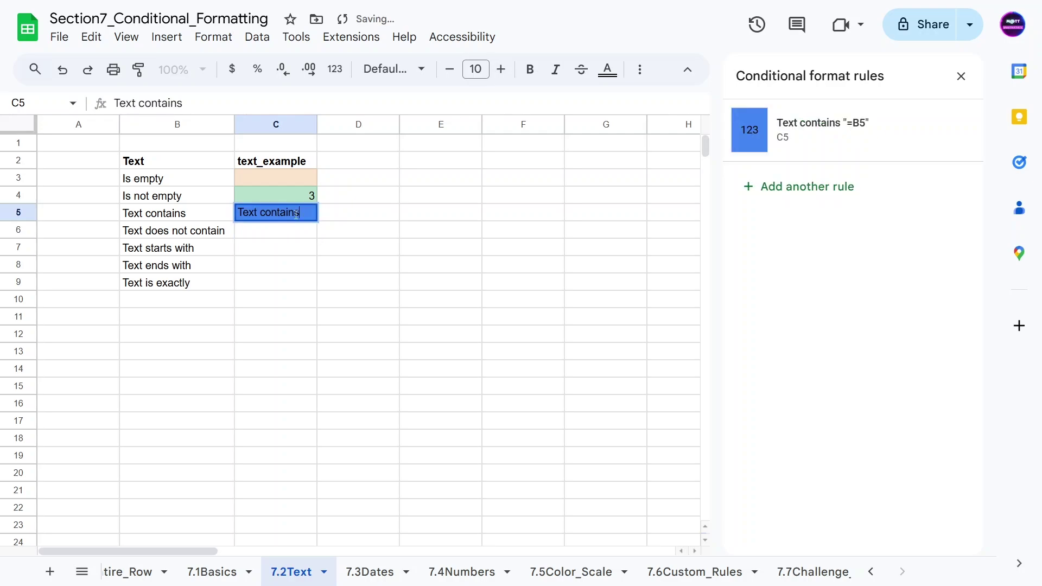
type("somethin")
key("Return")
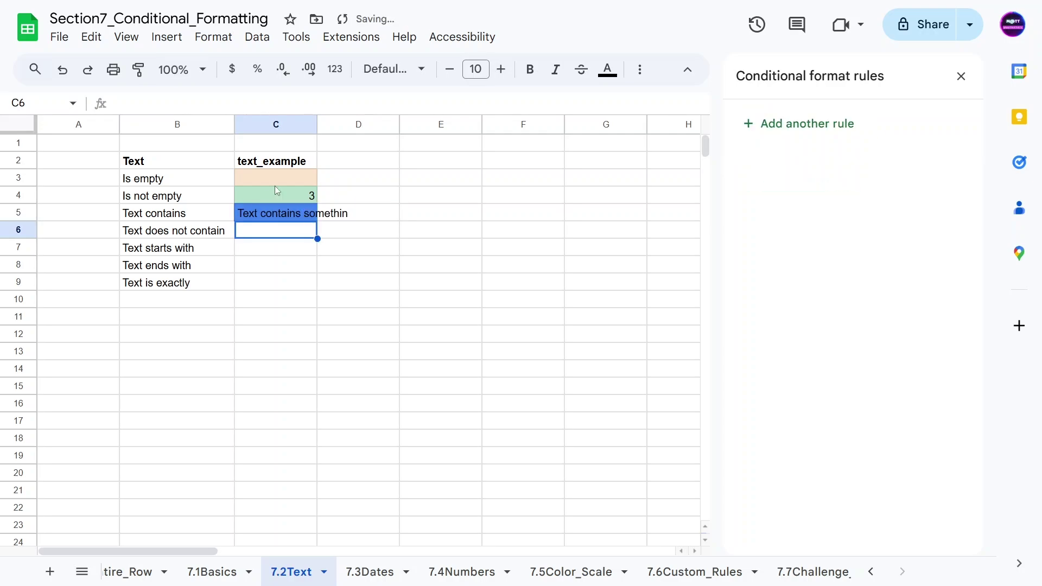
Change the Text contains value of C5's rule to =LEFT(B5,3).
left_click(281, 264)
left_click(293, 216)
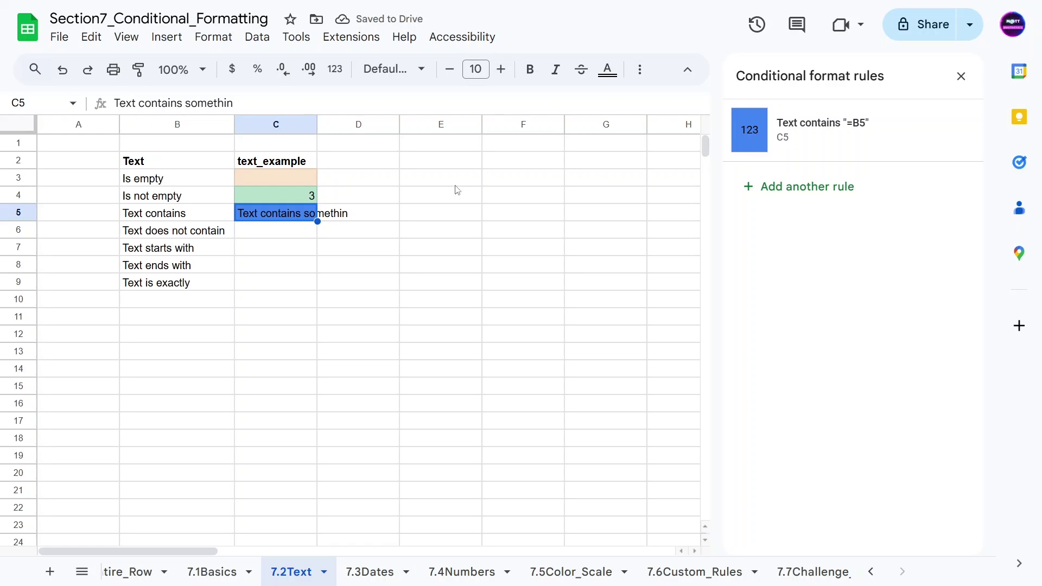
left_click(787, 133)
left_click(788, 332)
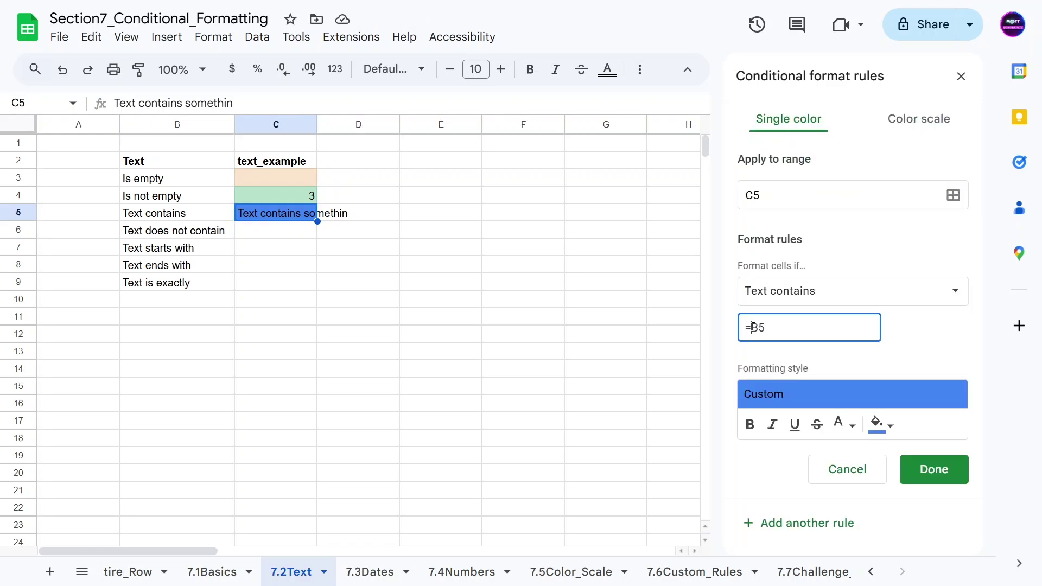
type("LEFT(")
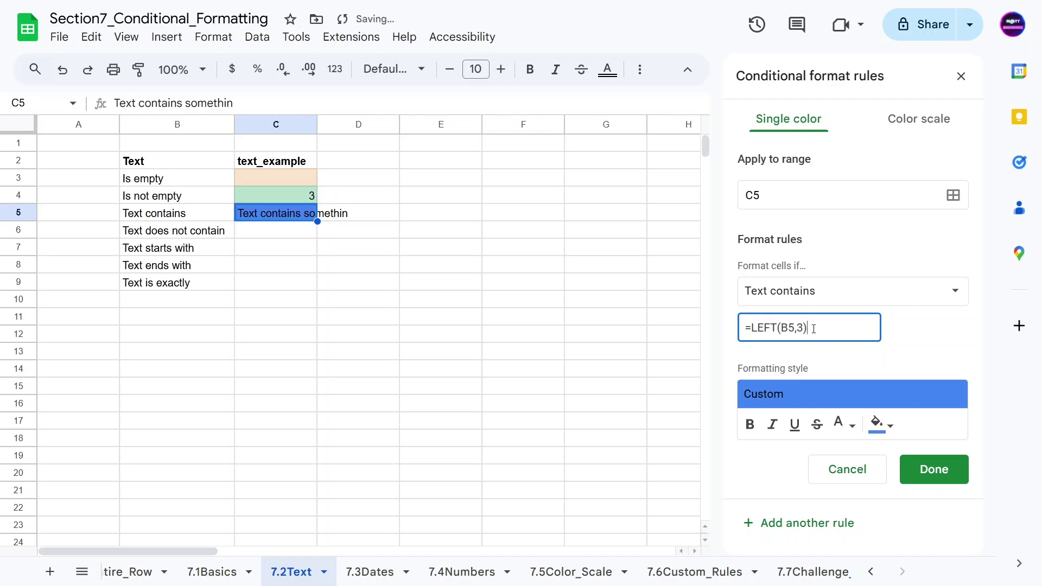
left_click(347, 214)
Replace the text in C5 with "Tex" and extend it to "Tex is my dog" to test the LEFT rule.
double_click(247, 212)
type("Tex")
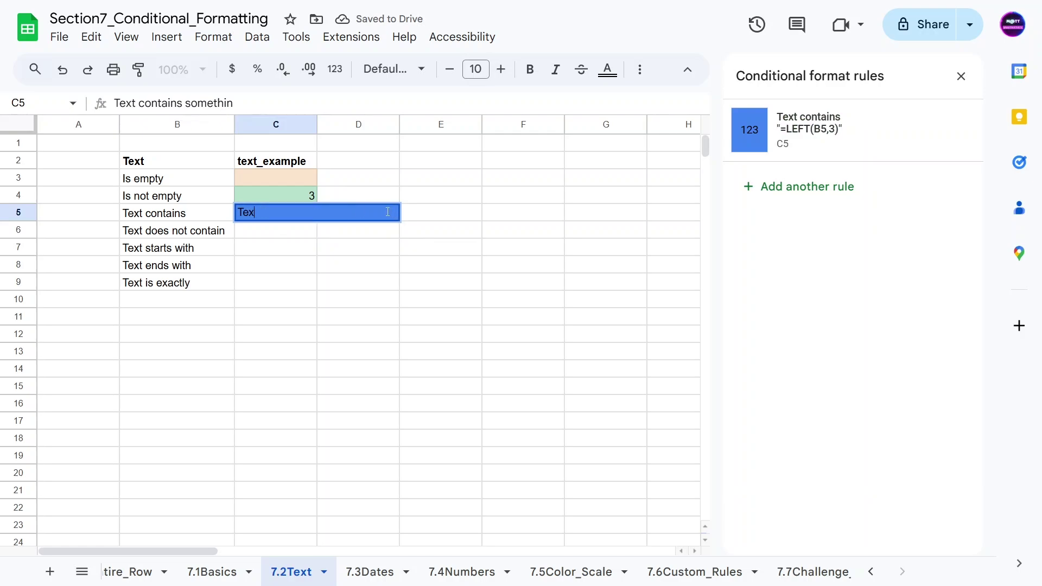
key("Return")
left_click(265, 210)
double_click(266, 211)
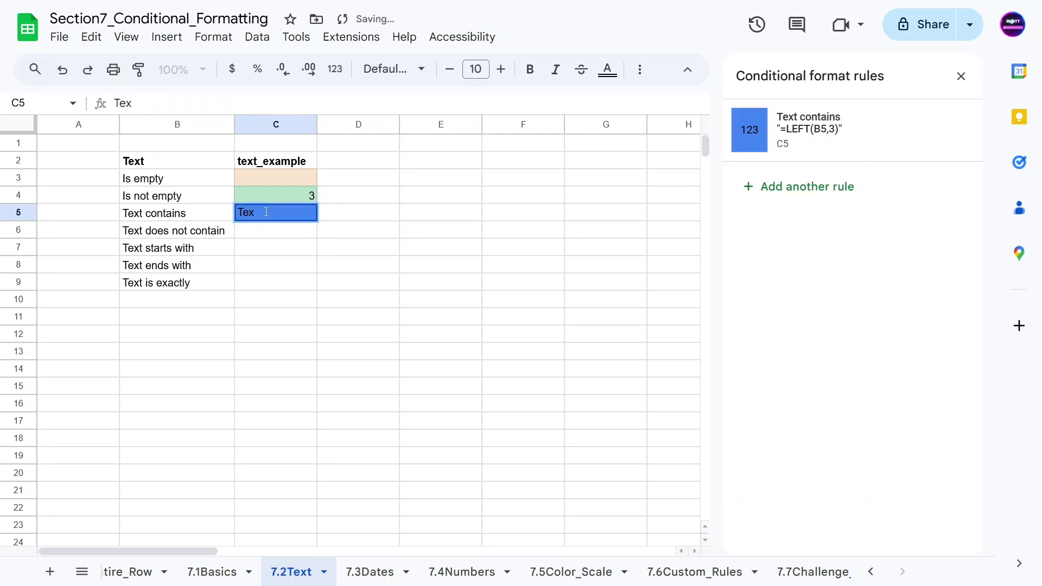
type("is my dog")
key("Return")
Add "Hello, " at the start of C5, and split "Tex" into "Te x" to test the LEFT rule.
left_click(255, 213)
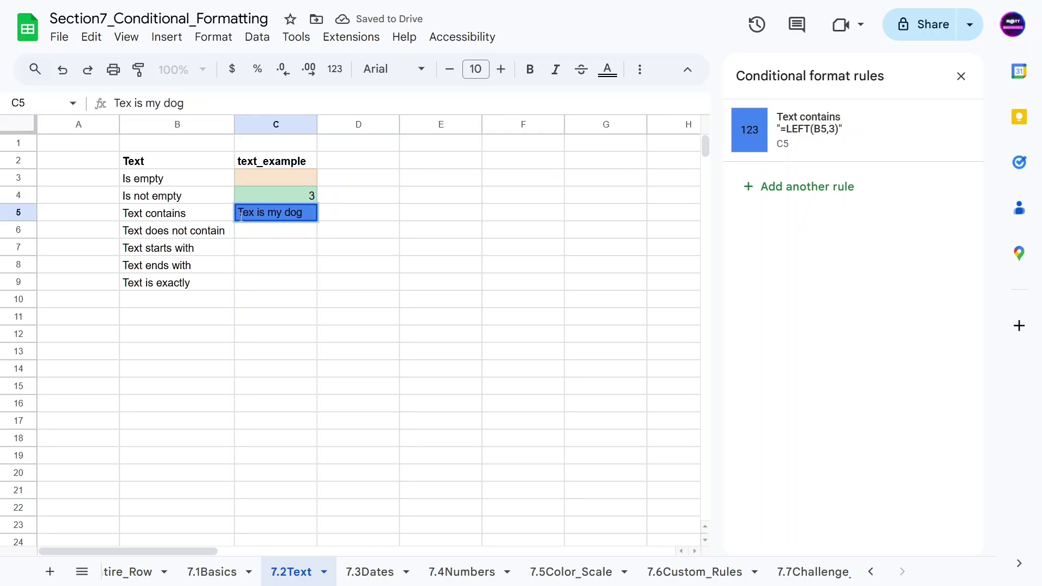
type("Hello,")
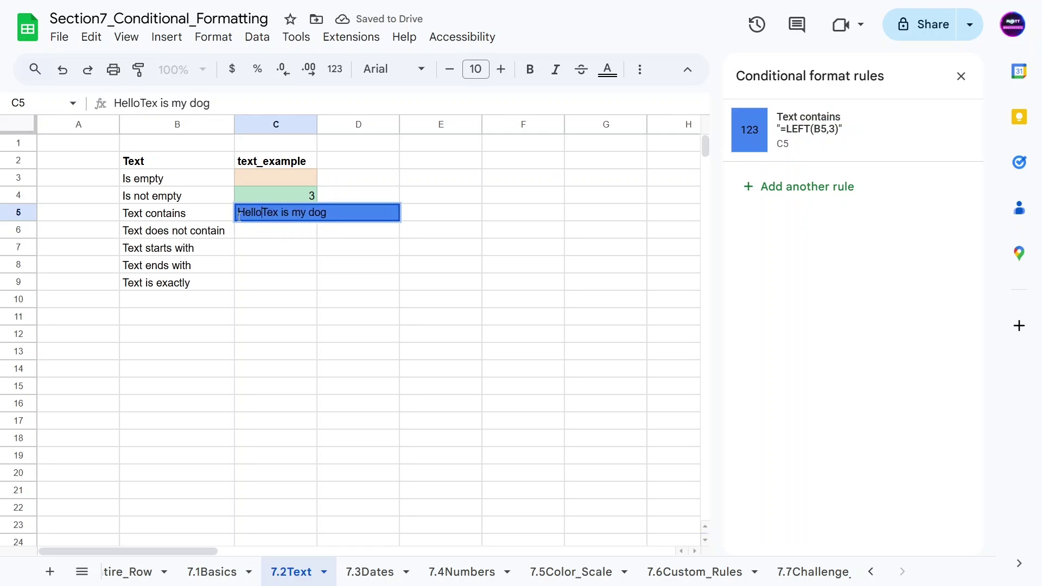
key("Return")
left_click(274, 212)
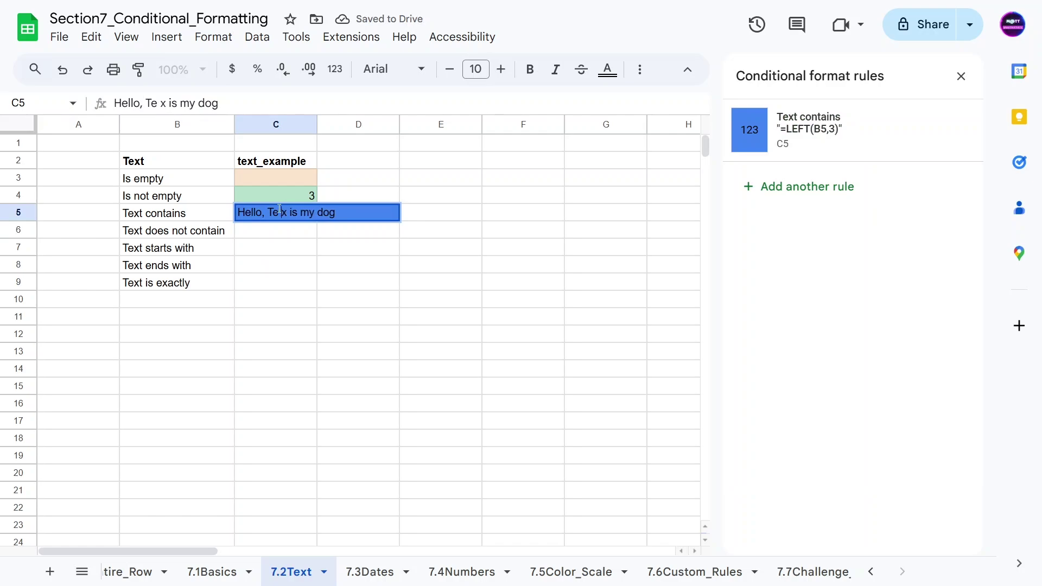
double_click(279, 212)
key("Return")
left_click(280, 217)
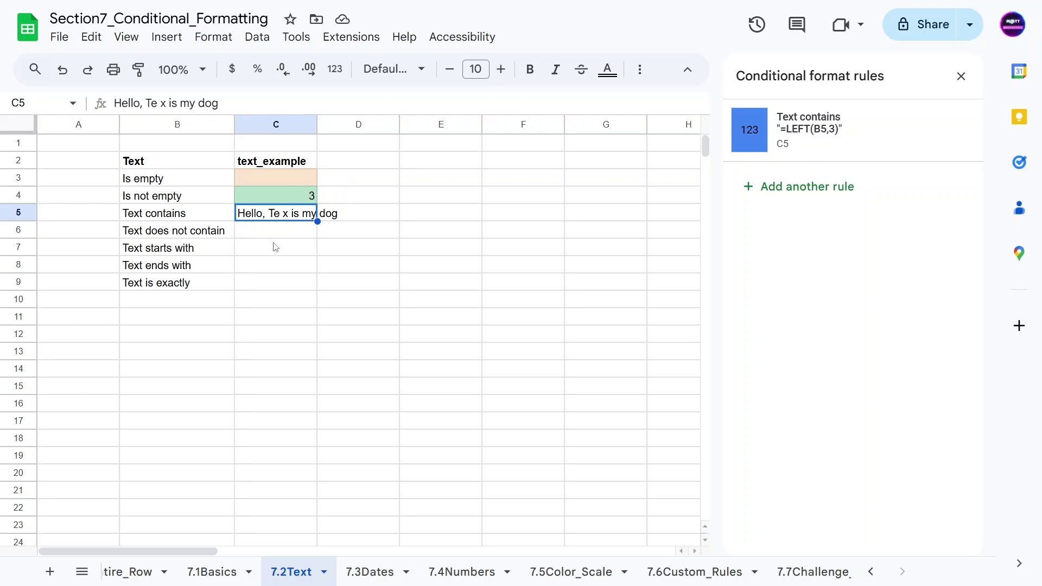
Change C5's Text contains rule to the value =A5, extend its range to C5:C9, and save it.
left_click(816, 136)
left_click_drag(810, 326, 46, 211)
type("=")
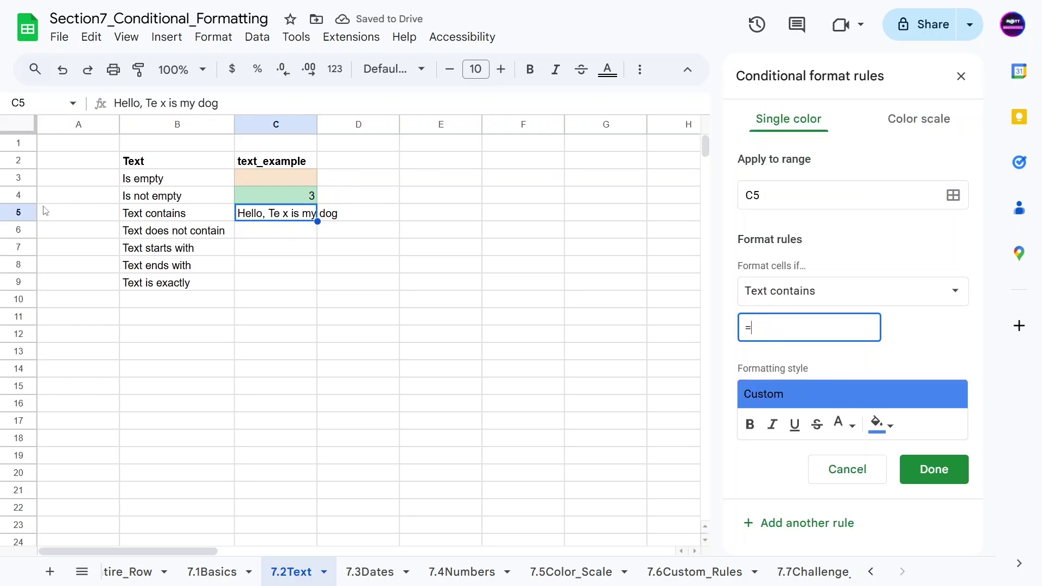
type("A5")
left_click(770, 202)
type(":")
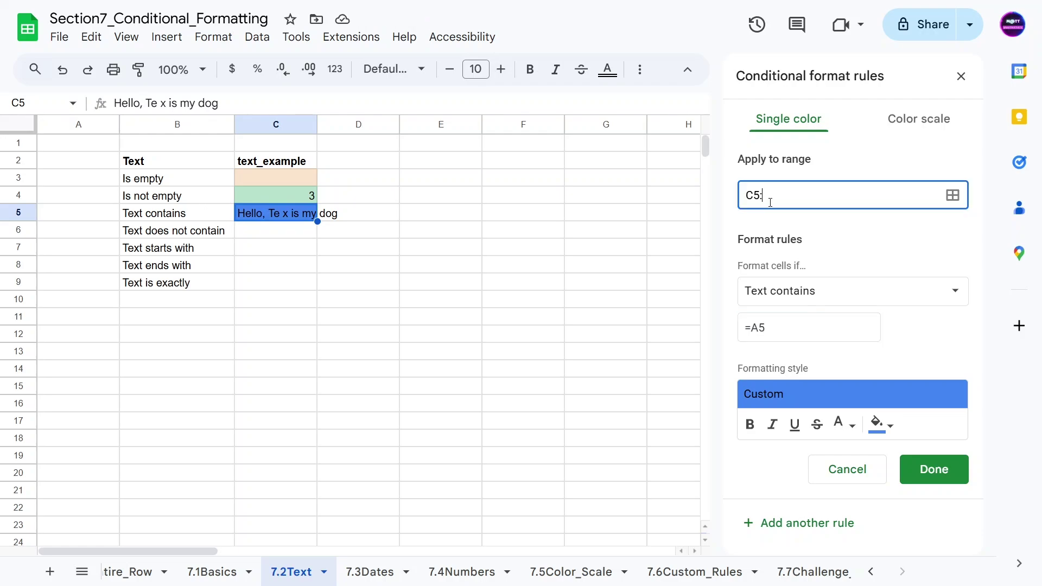
type("C9")
left_click(785, 331)
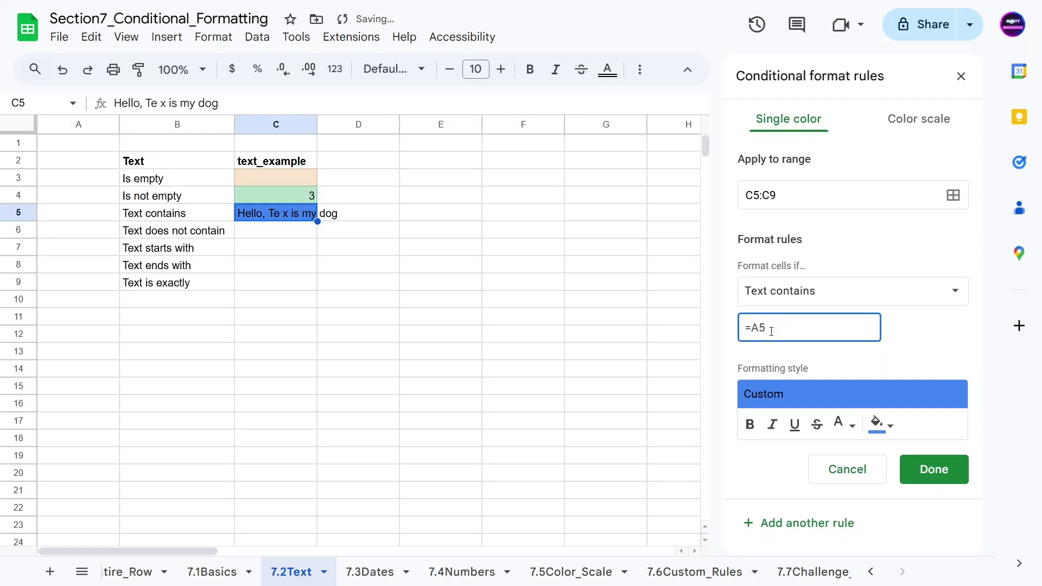
left_click(949, 480)
Examine the cells in A5:A9 that the relative reference =A5 compares with C5:C9.
left_click(358, 282)
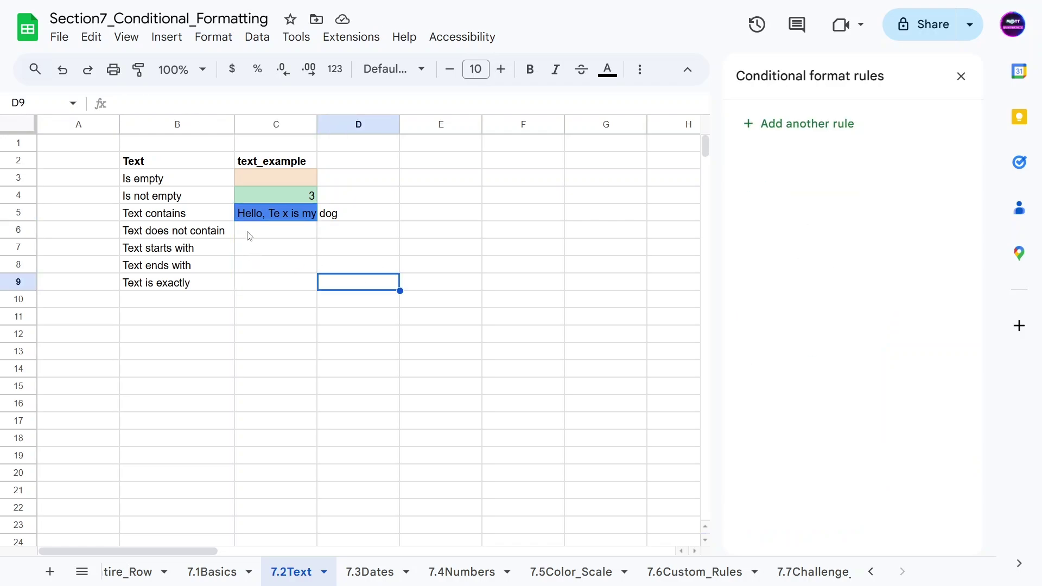
left_click(61, 217)
left_click(65, 261)
left_click(64, 278)
left_click(60, 215)
left_click(83, 263)
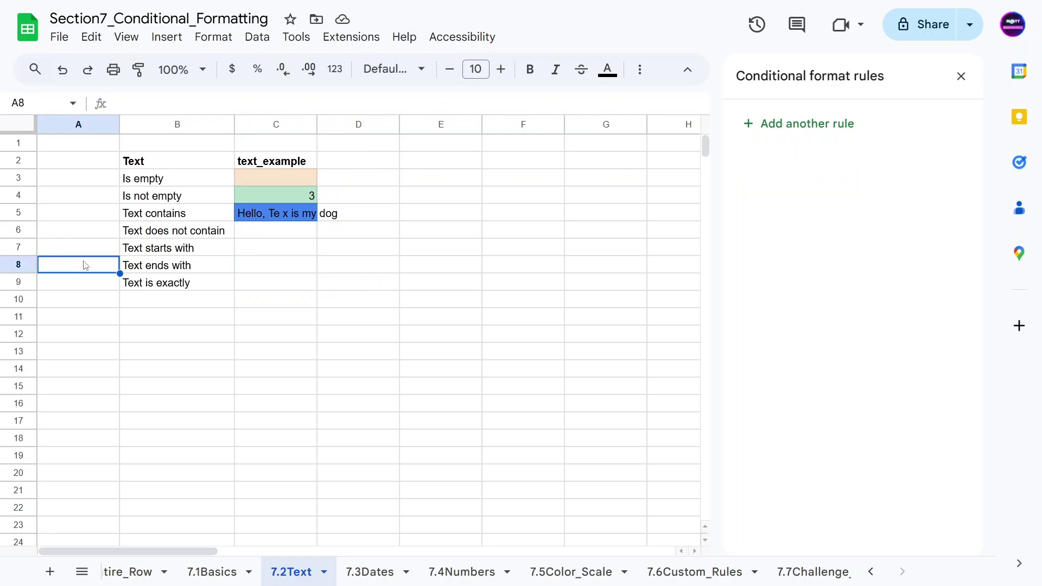
left_click(274, 233)
left_click(79, 217)
left_click(79, 234)
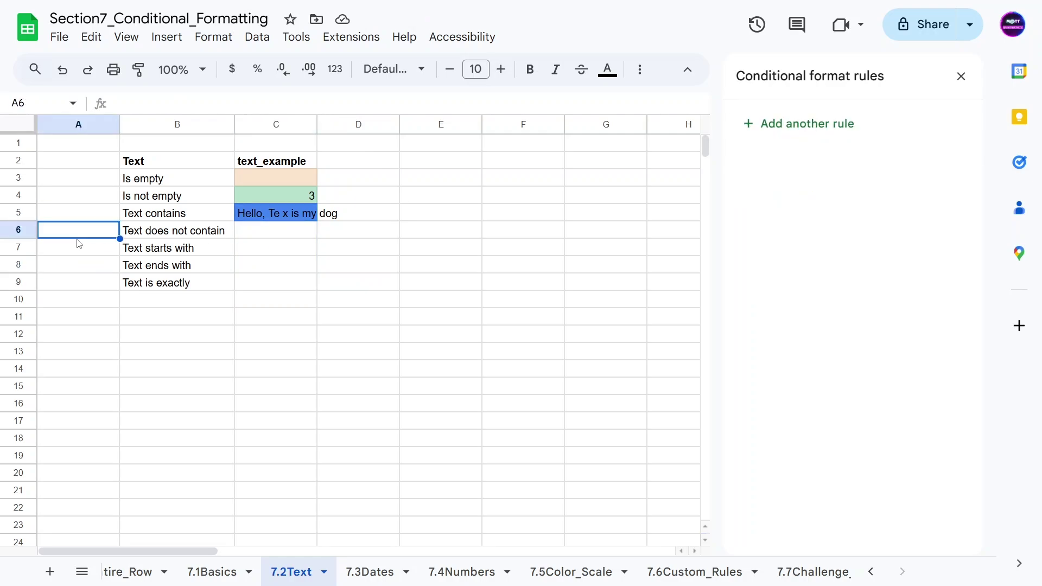
left_click(79, 265)
Enter "hi", "d" and "yes" in C6, C7 and C8 to test the rule against blank reference cells.
left_click(280, 232)
type("hi")
key("Return")
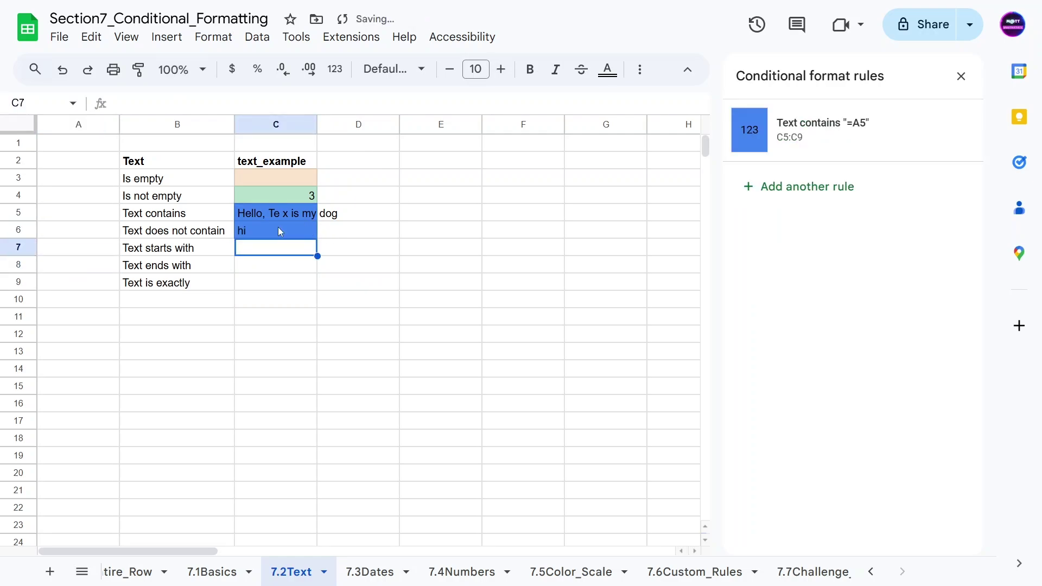
type("d")
key("Return")
type("yes")
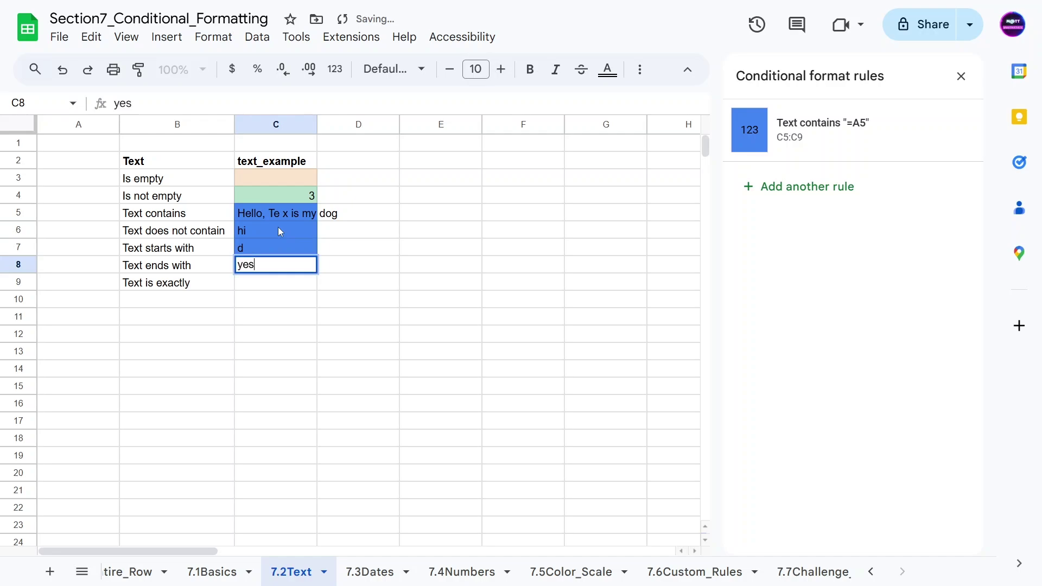
key("Return")
Enter the letters a, b, c, d and e in A5 through A9 as the rule's reference values.
left_click(87, 212)
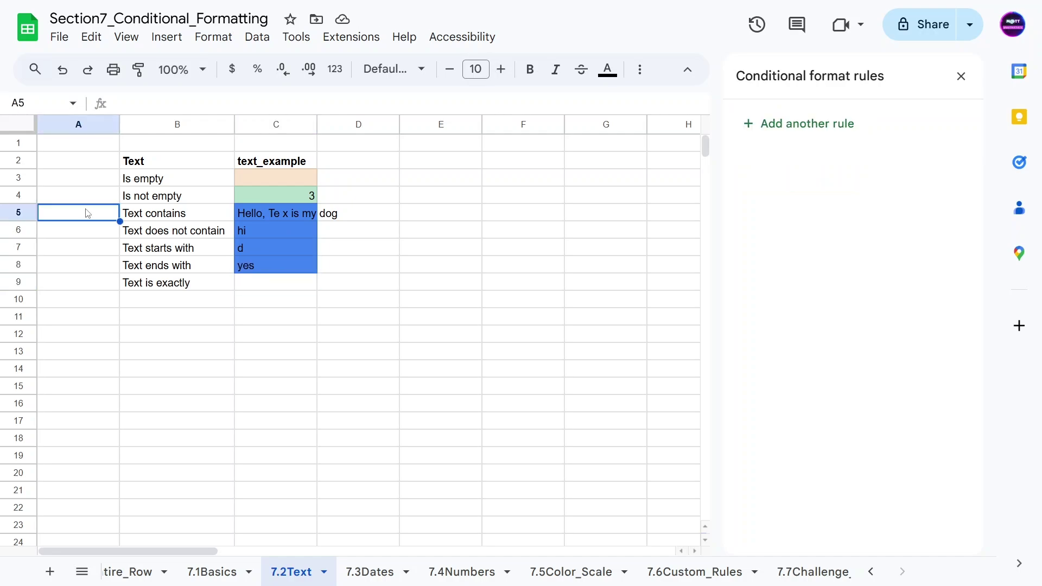
type("a")
key("Return")
type("b")
key("Return")
type("c")
key("Return")
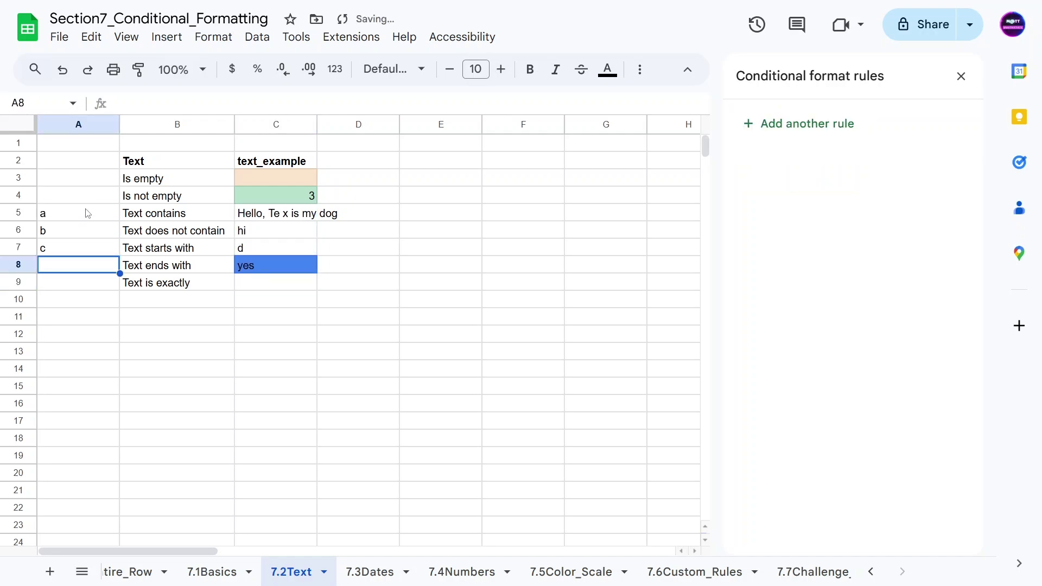
type("d")
key("Return")
type("e")
key("Return")
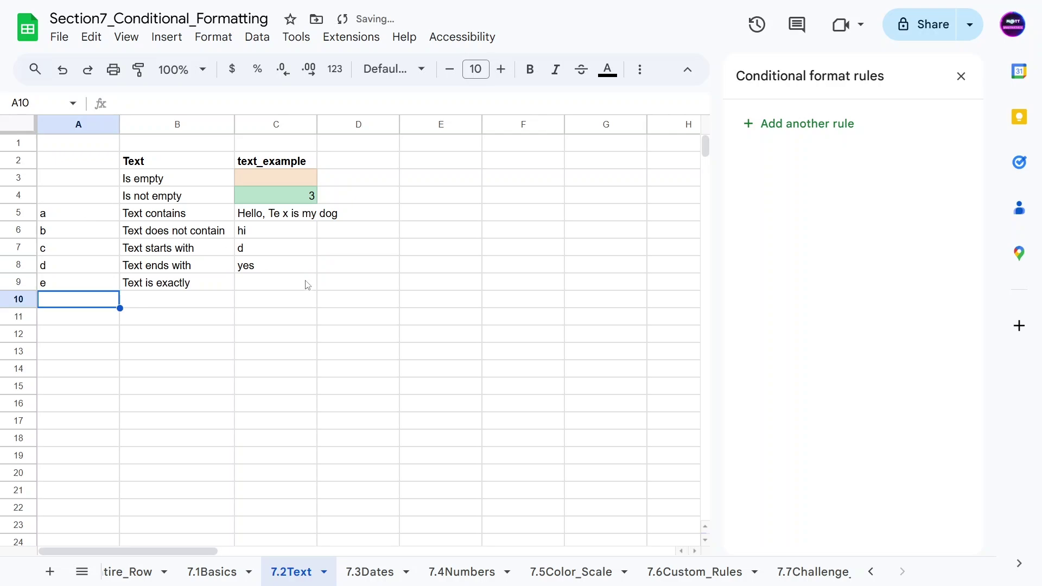
Append " and a good boy" to the text in C5 to test it against the letter in A5.
left_click(280, 215)
type("an")
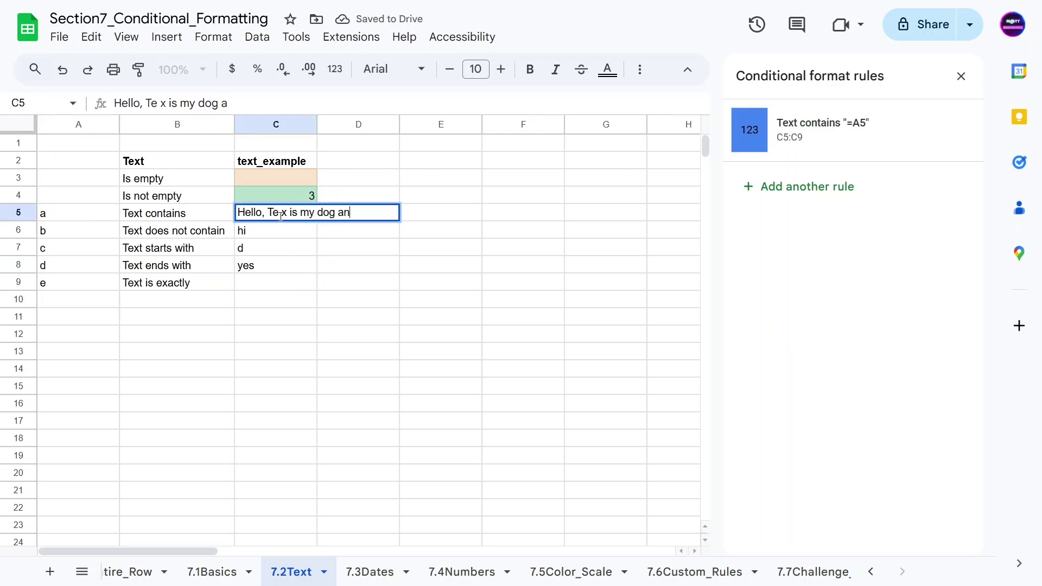
type("d a good boy")
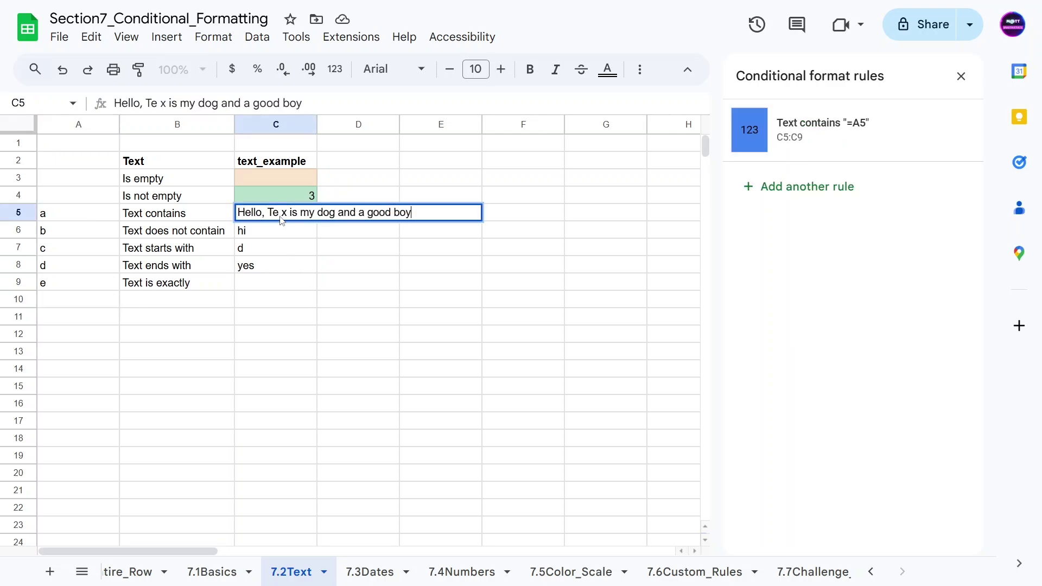
key("Return")
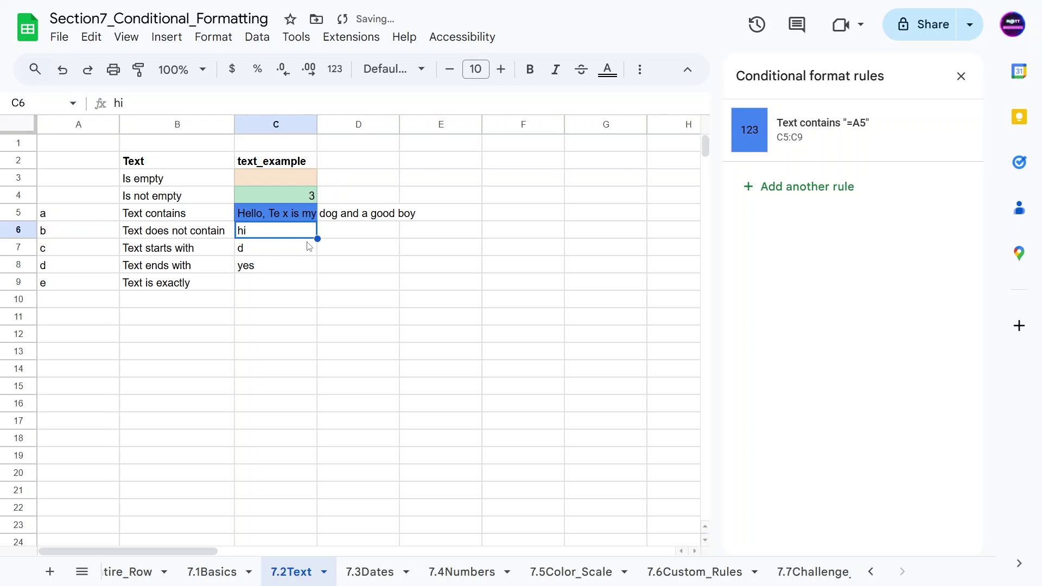
Append a short first name containing "b" after "hi" in C6 to test it against A6.
left_click(304, 267)
left_click(272, 230)
double_click(273, 229)
type("bob")
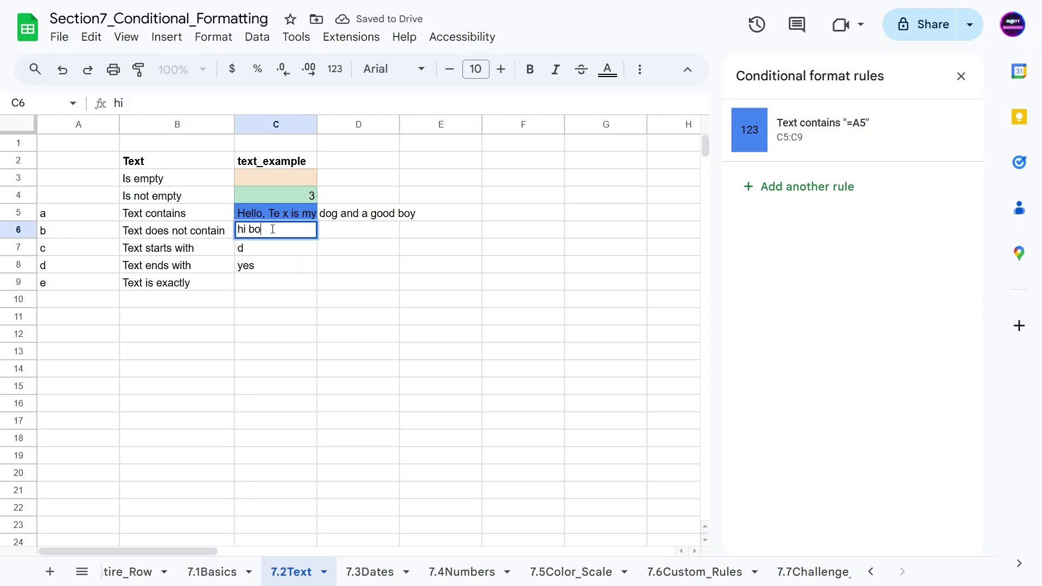
key("Return")
Extend C7 to a first name starting with "d", and replace C8 with the same name to compare both rows.
double_click(283, 249)
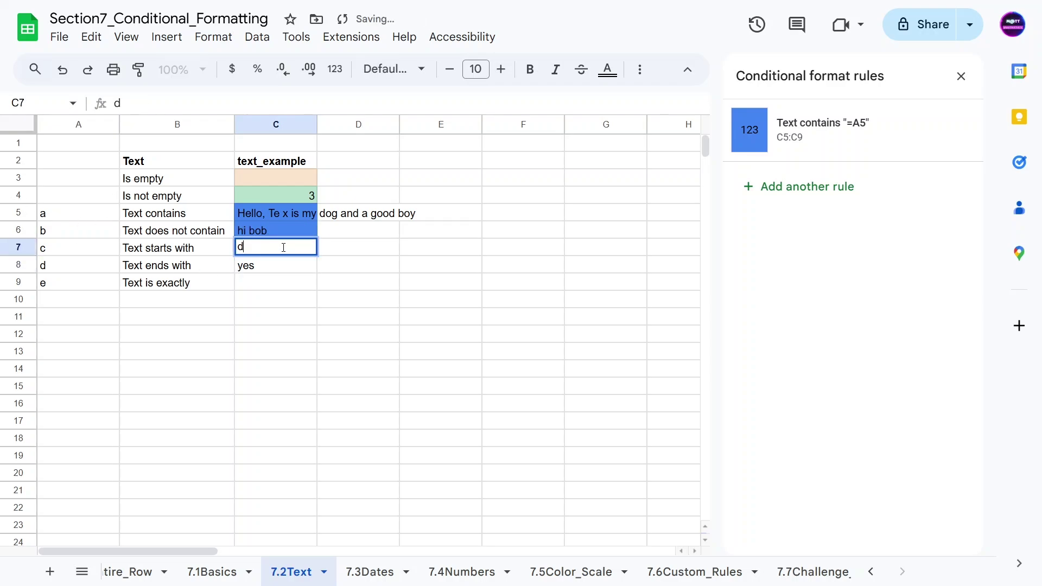
type("oug")
key("Return")
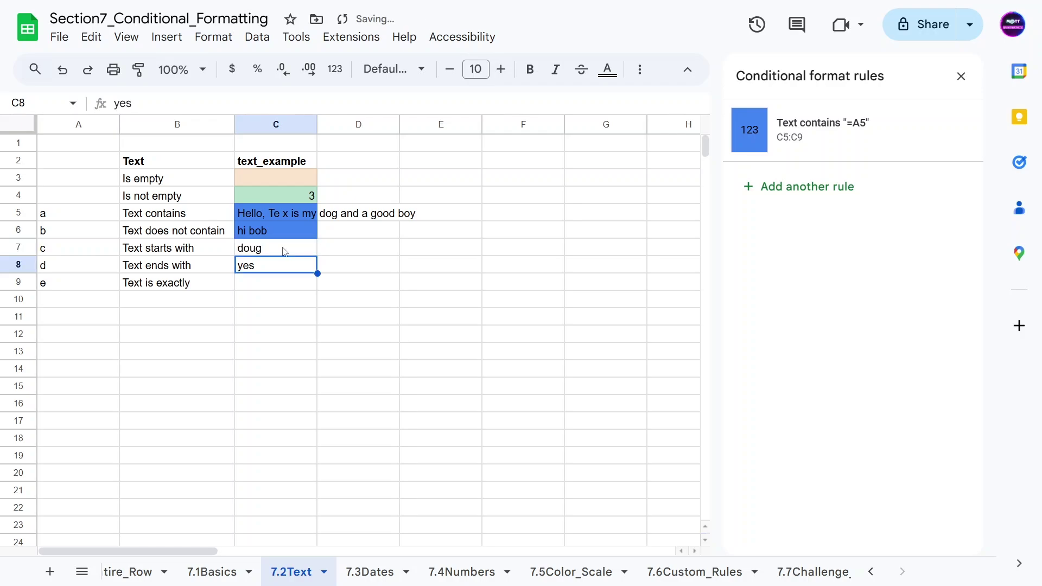
type("doug")
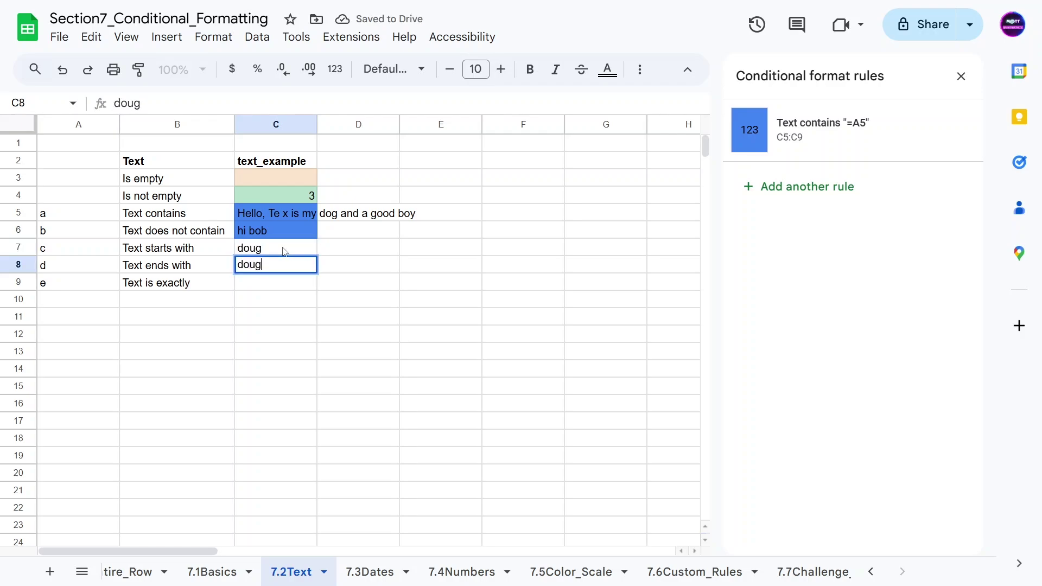
key("Return")
Enter a first name containing "e" in C9 to test it against the letter in A9.
left_click(346, 283)
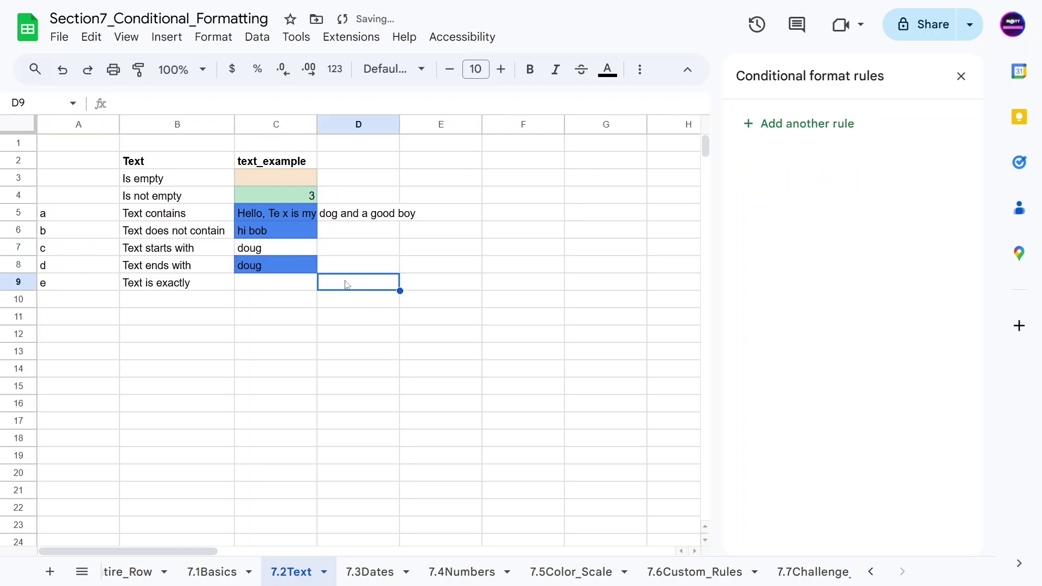
left_click(255, 274)
left_click(256, 287)
type("fred")
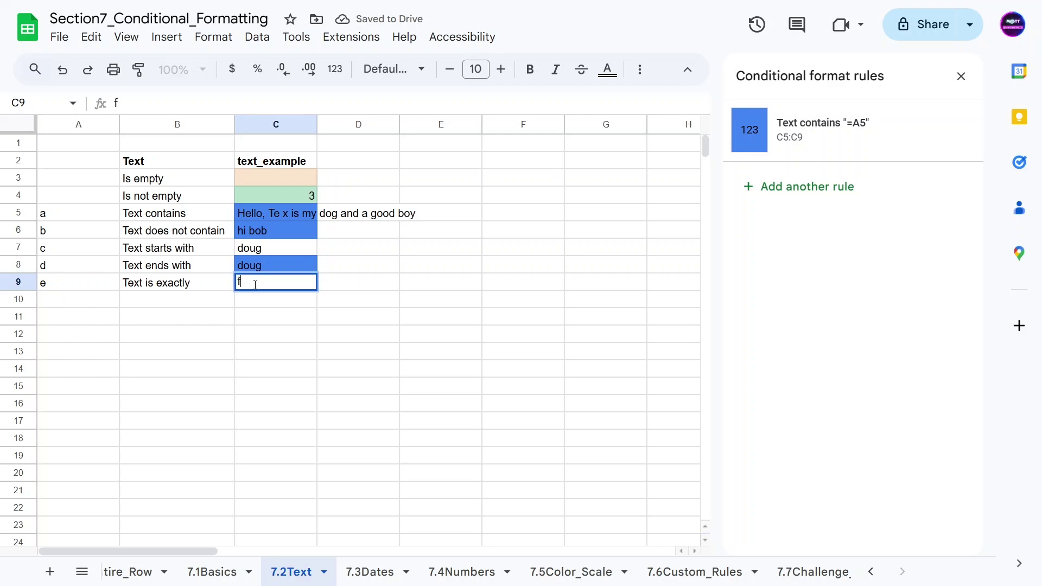
key("Return")
left_click(256, 288)
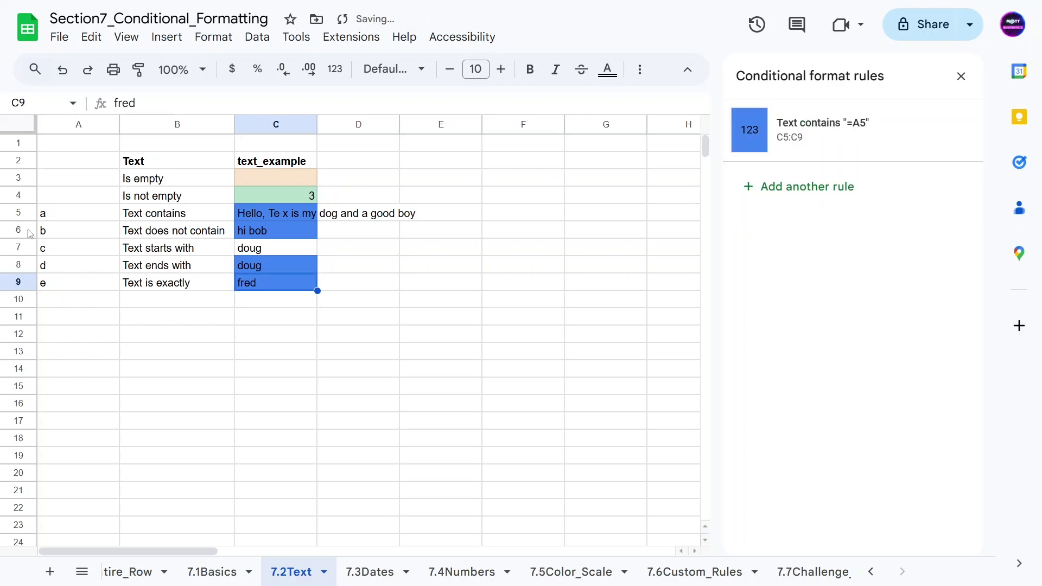
Examine the Text contains rule, comparing its range C5:C9 with the relative reference =A5 used as its value.
left_click(52, 218)
left_click(276, 214)
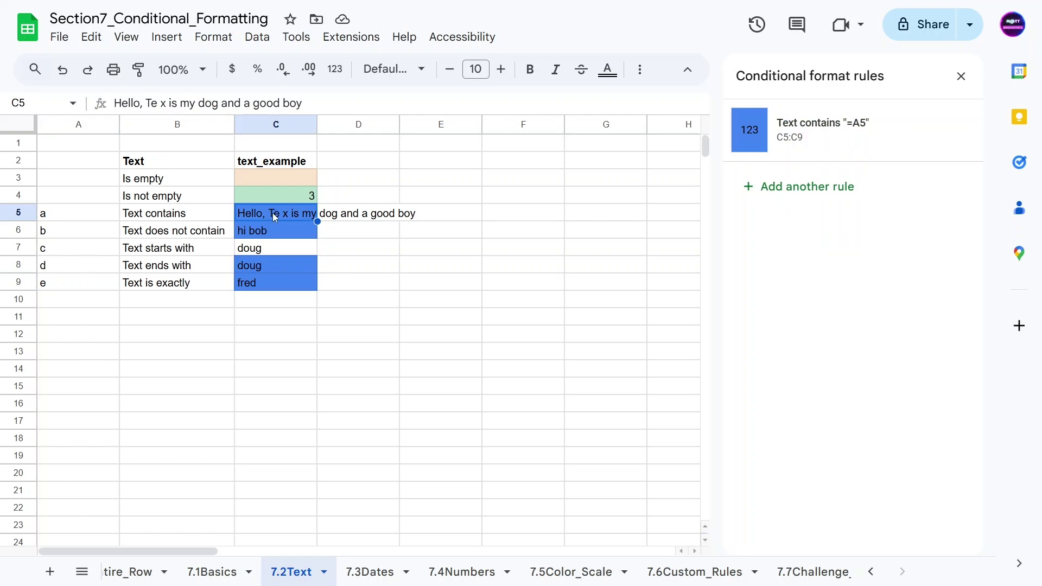
left_click(819, 138)
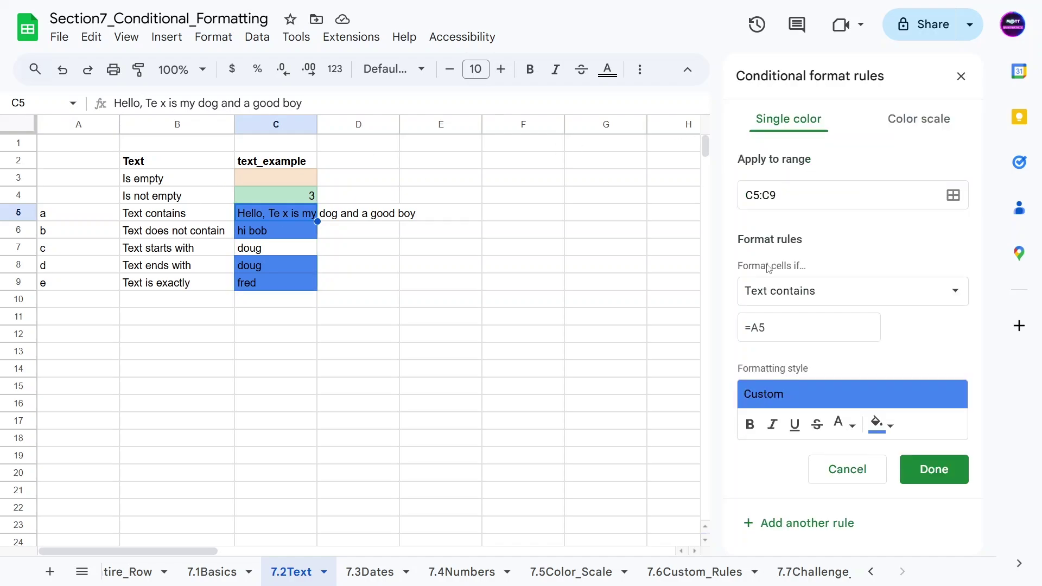
left_click_drag(770, 332, 752, 325)
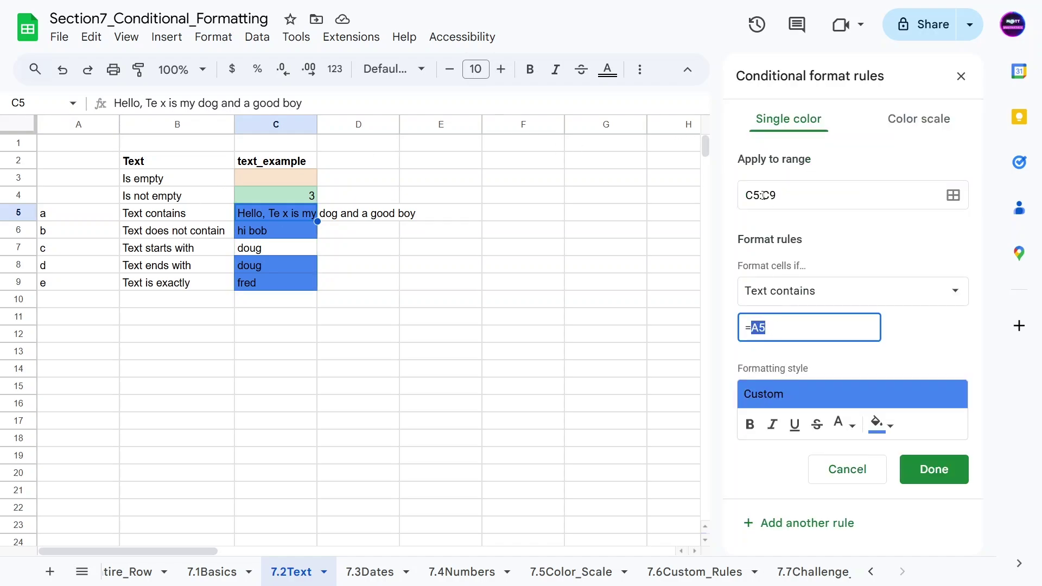
left_click_drag(758, 195, 733, 200)
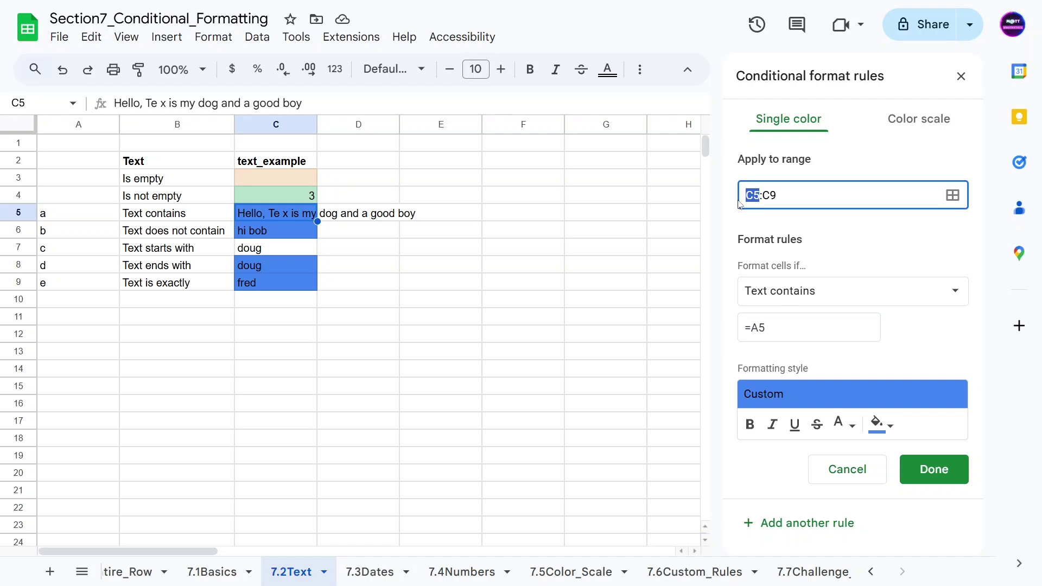
left_click(760, 198)
left_click_drag(754, 195, 761, 196)
left_click_drag(768, 330, 753, 325)
left_click_drag(762, 194, 753, 196)
left_click_drag(767, 327, 753, 324)
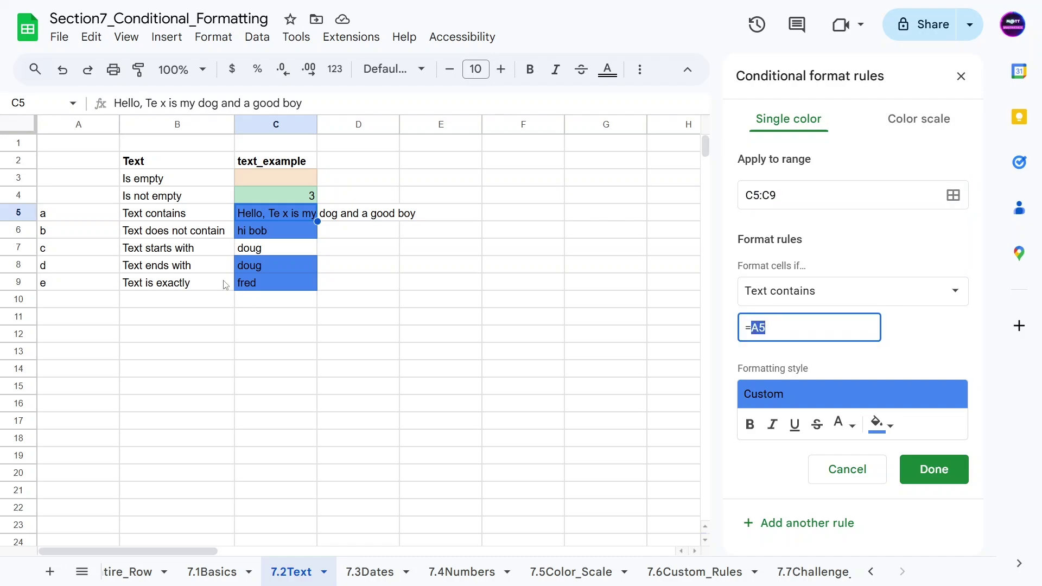
left_click(760, 195)
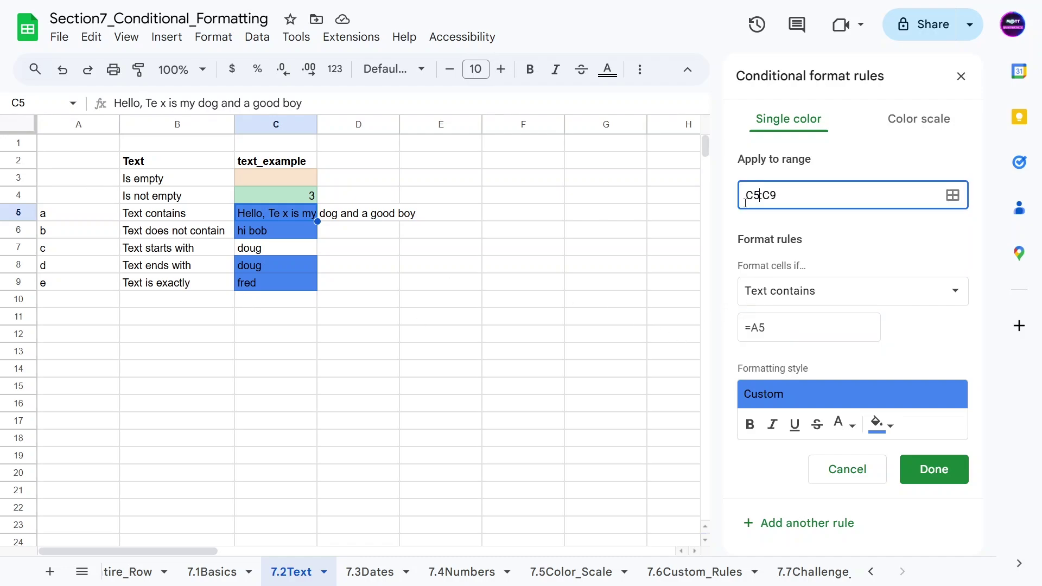
Try the reference =A4 as the value of the Text contains rule, and put =A5 back.
double_click(762, 328)
left_click(768, 329)
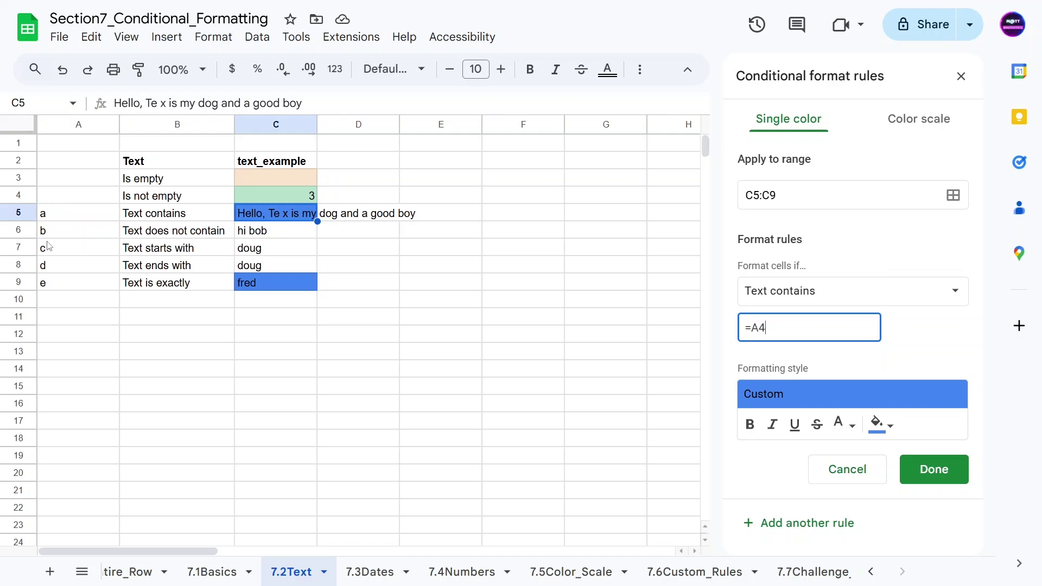
key("Return")
left_click(222, 299)
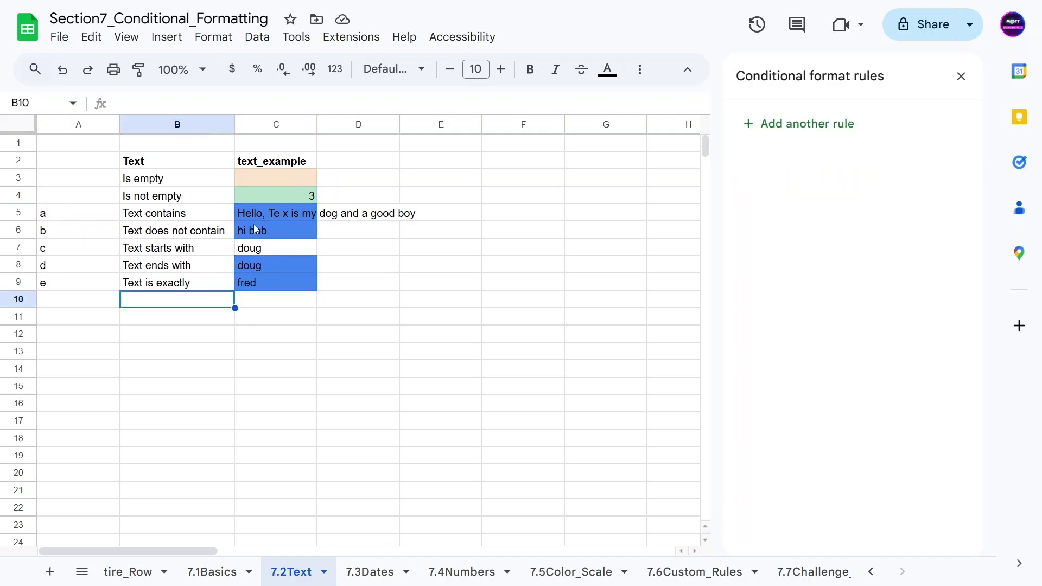
Add a Text does not contain "Hello" rule with yellow fill to C6 and move it above the Text contains rule.
left_click(258, 234)
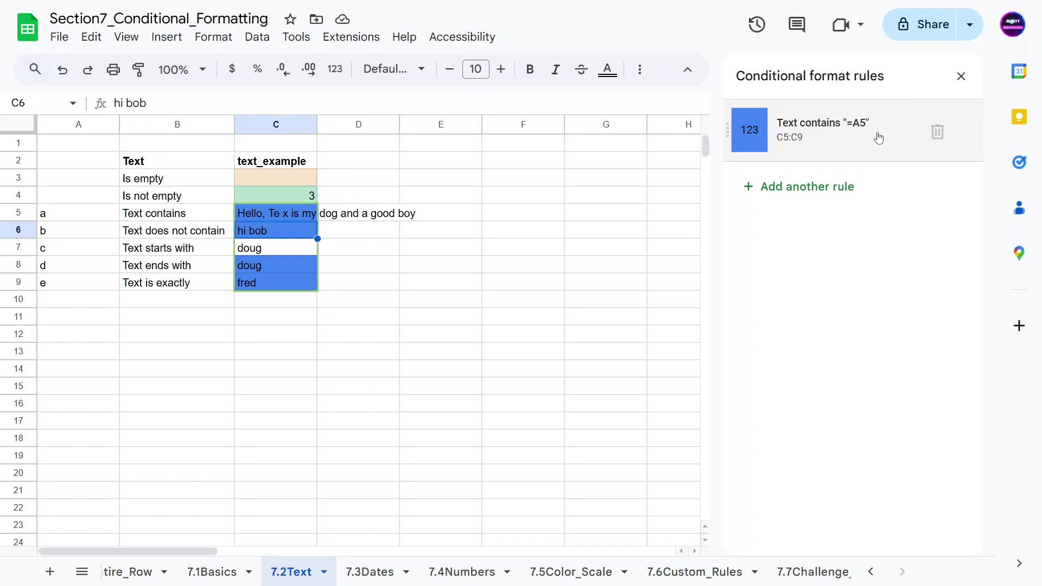
left_click(791, 189)
left_click(804, 304)
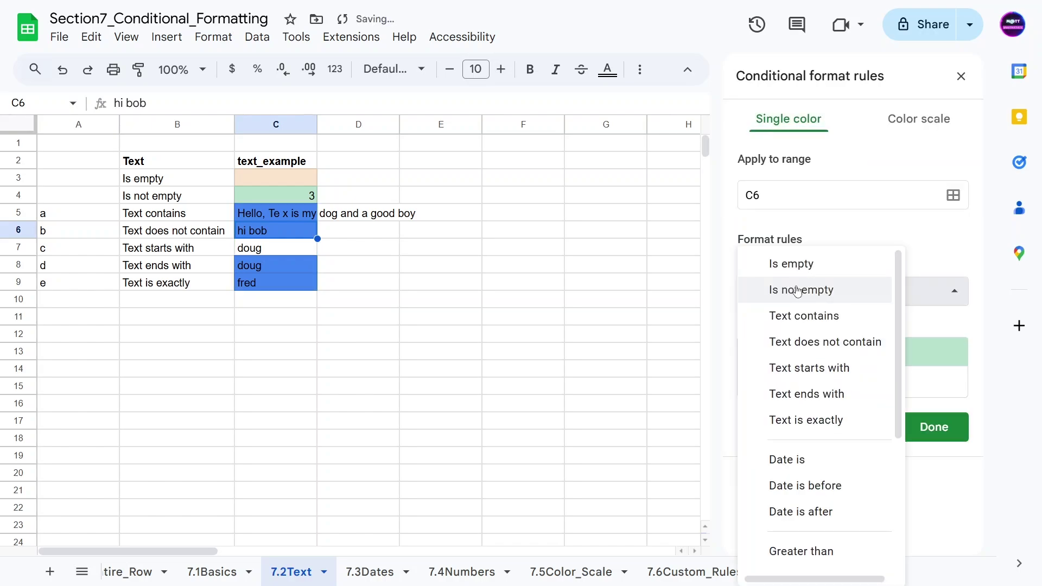
left_click(804, 340)
type("Hello")
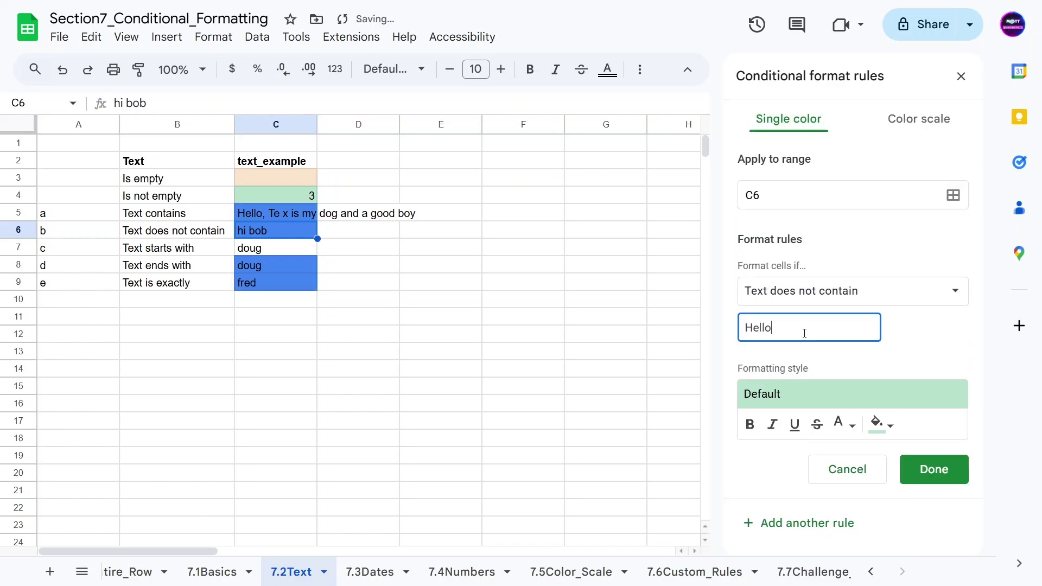
left_click(881, 424)
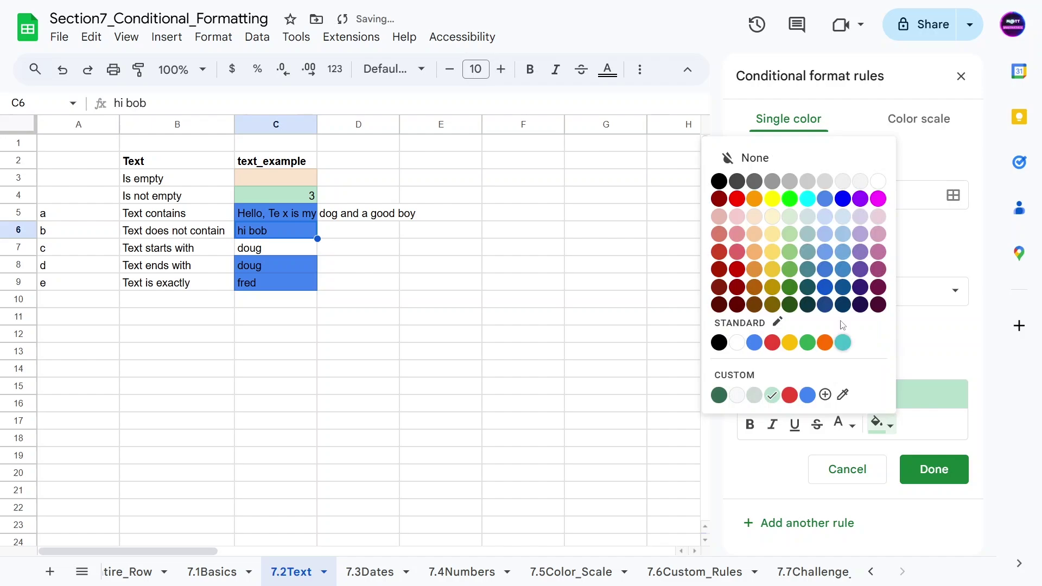
left_click(772, 252)
left_click(934, 469)
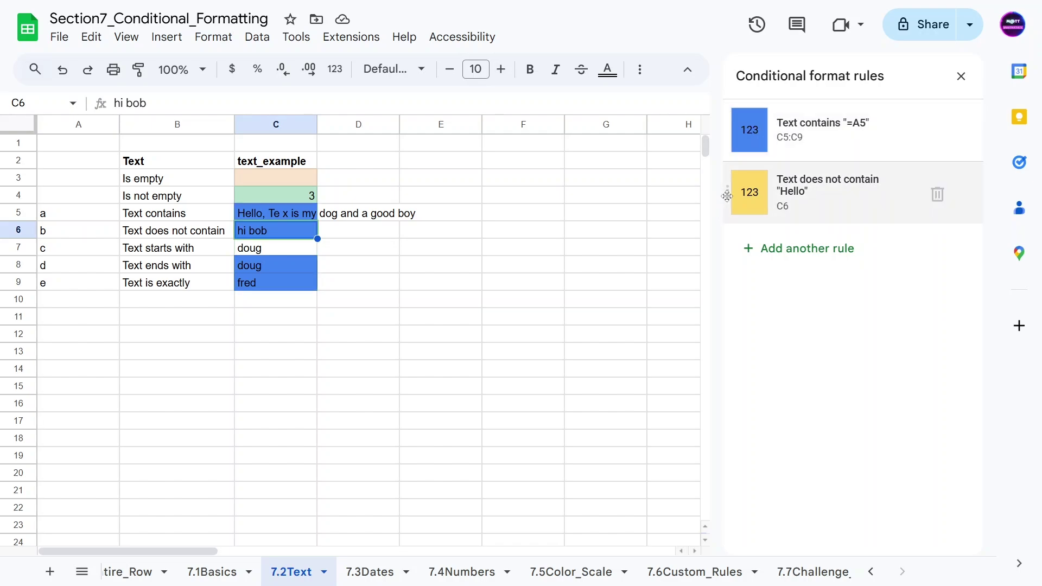
left_click_drag(727, 193, 728, 135)
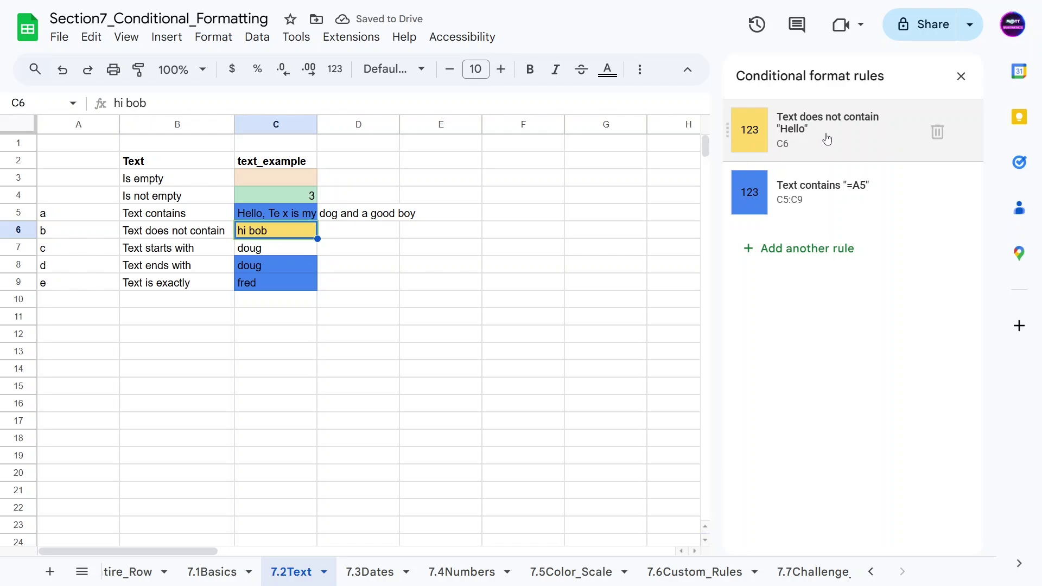
Replace "hi" with "hello" in C6 to test the Text does not contain rule.
double_click(247, 231)
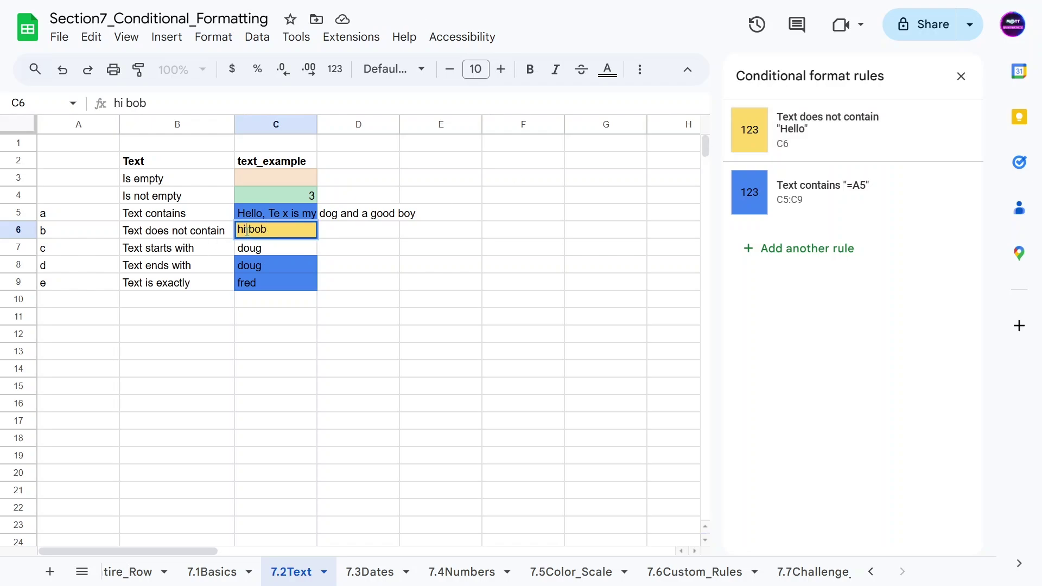
key("BackSpace")
type("ello")
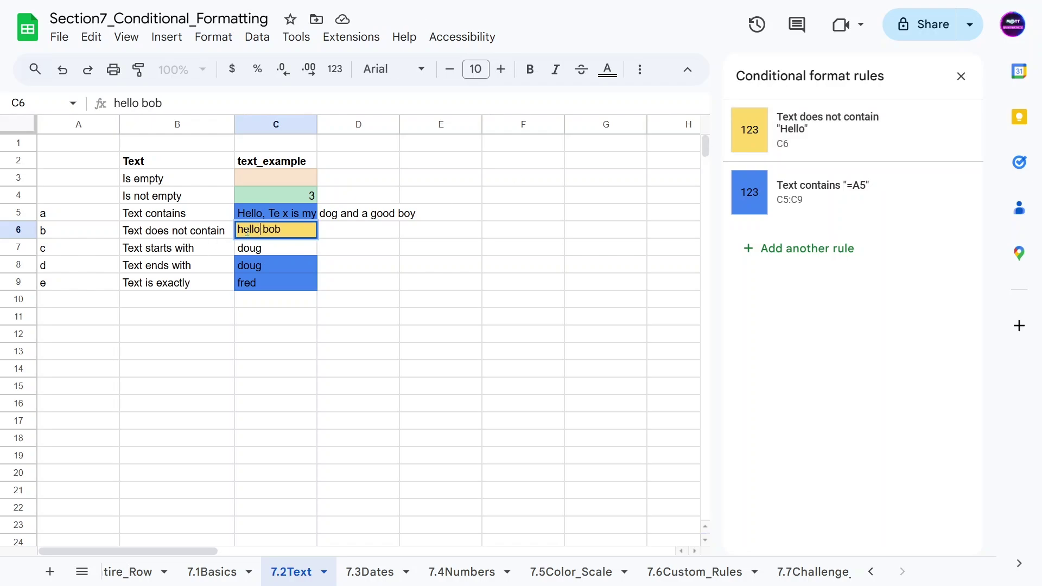
key("Return")
mouse_move(923, 120)
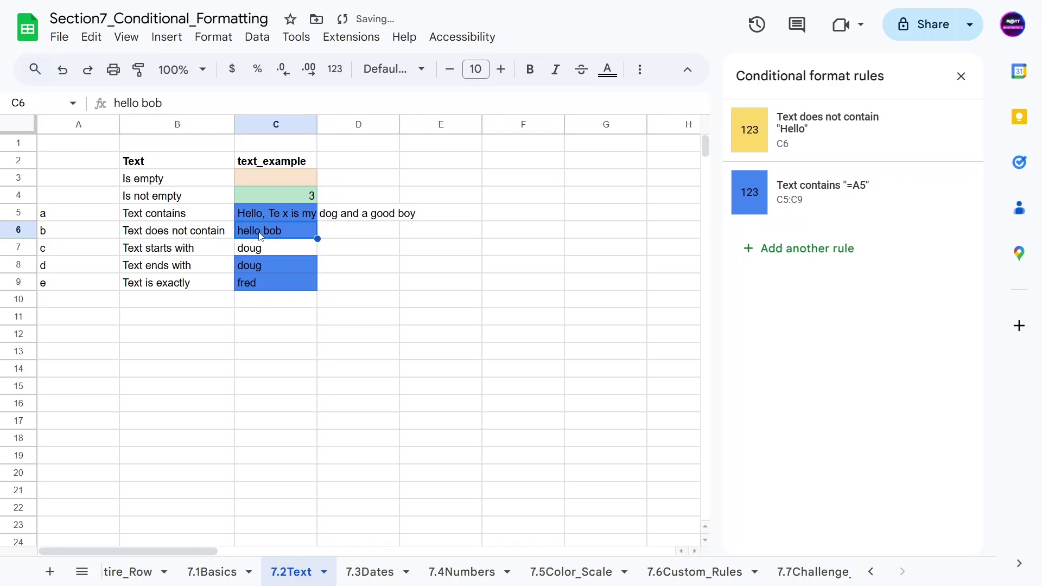
Change "hello" back to "hi" in C6.
double_click(260, 235)
key("BackSpace")
key("BackSpace")
key("BackSpace")
key("BackSpace")
type("i")
key("Return")
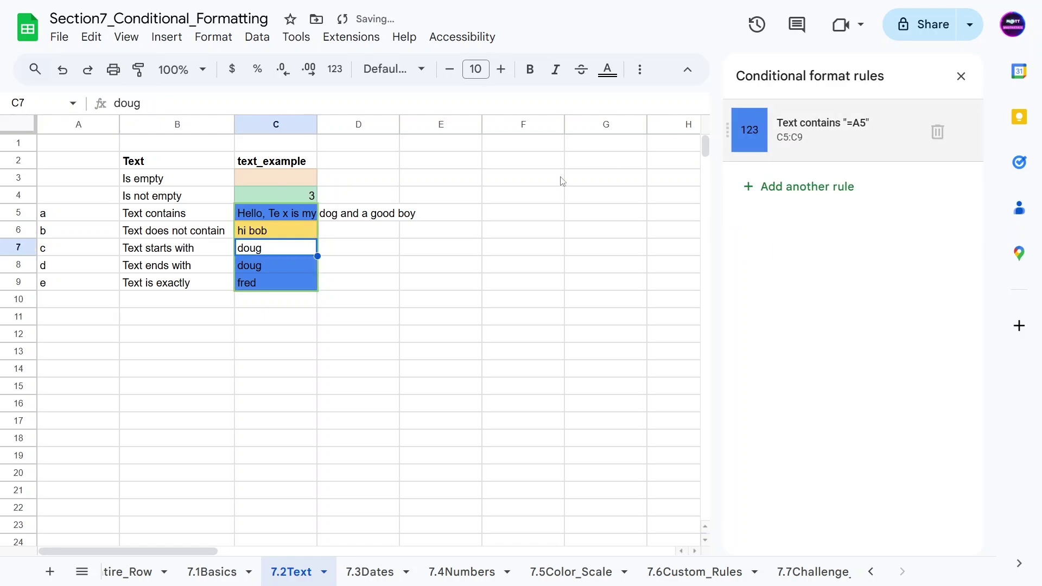
Extend the Text does not contain "Hello" rule to the range C5:C9.
left_click(242, 232)
mouse_move(815, 168)
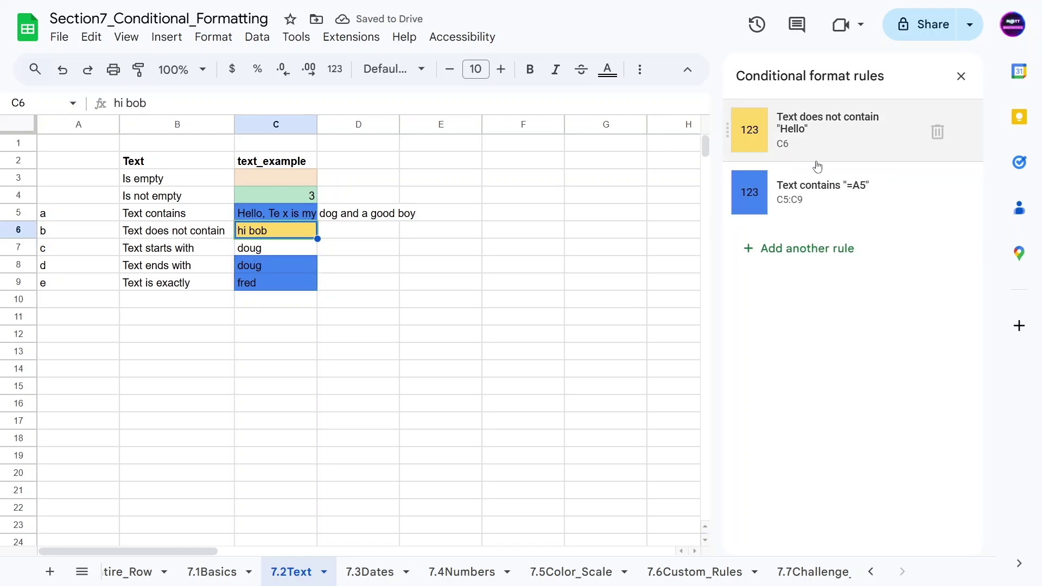
left_click(800, 145)
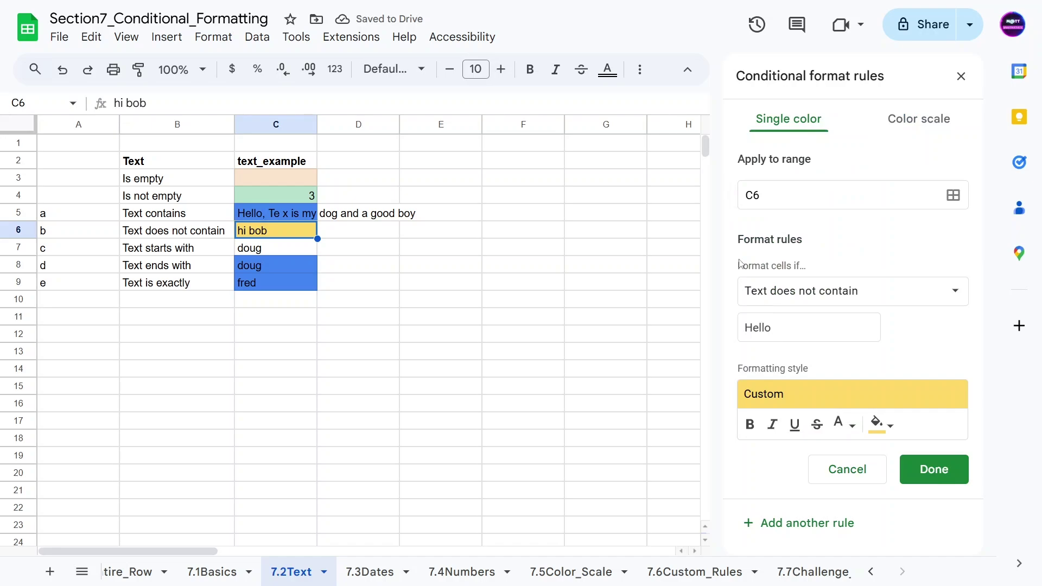
left_click(755, 195)
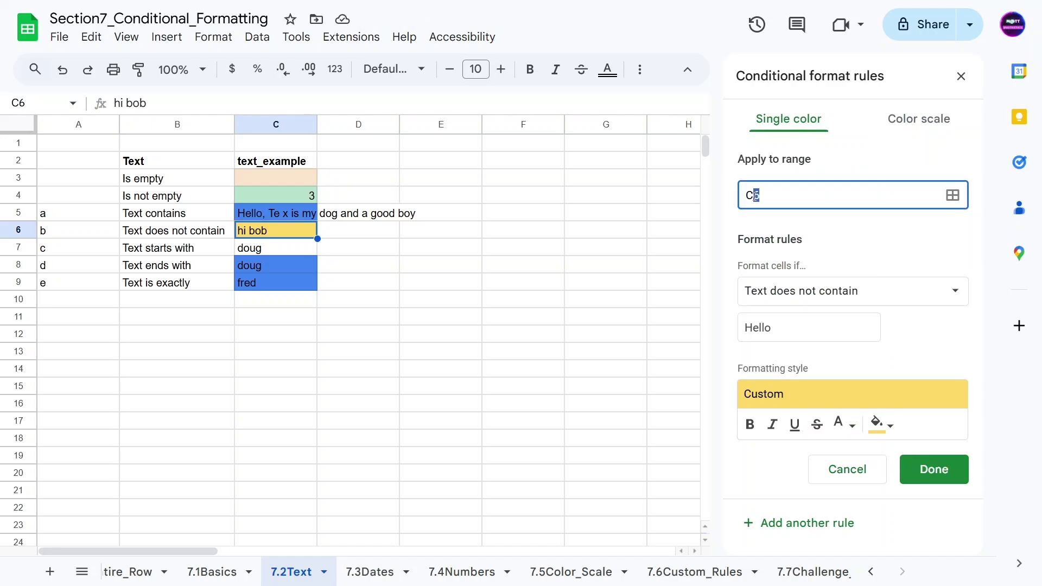
type("5:C9")
left_click(933, 469)
left_click(239, 355)
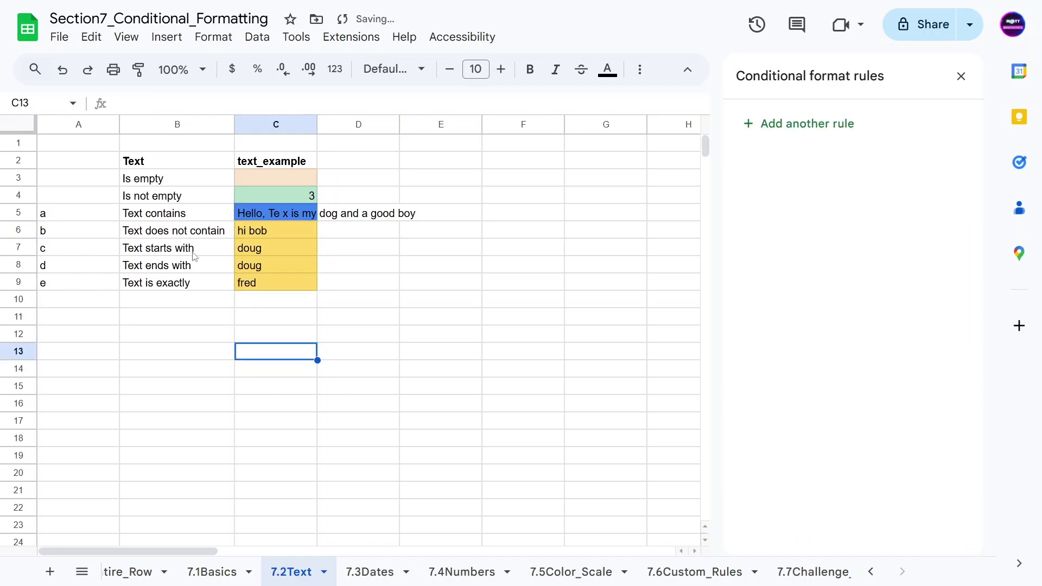
Insert "Hello" before the name in C8 to test the extended Text does not contain rule.
left_click(264, 232)
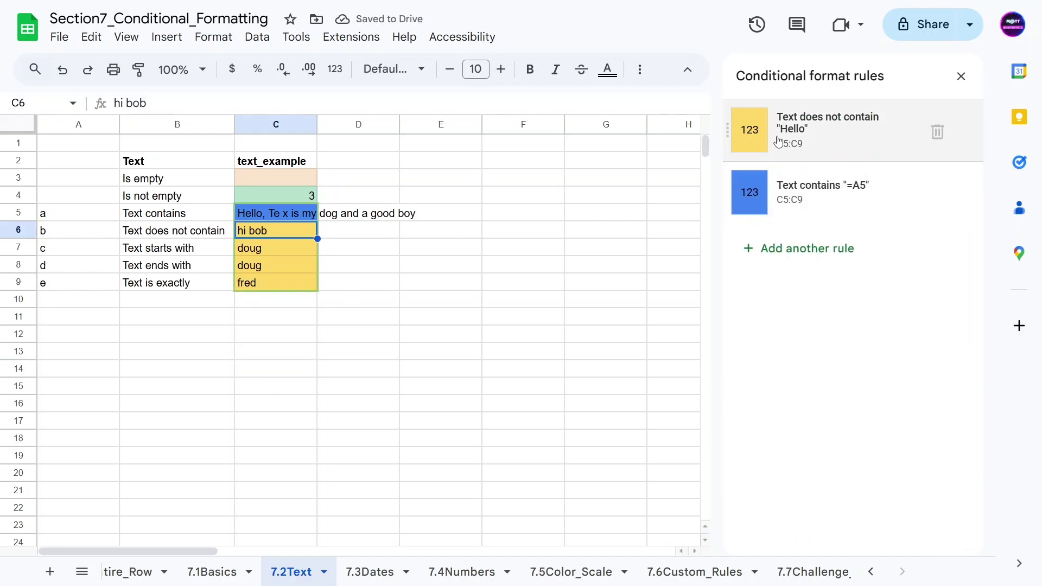
double_click(240, 266)
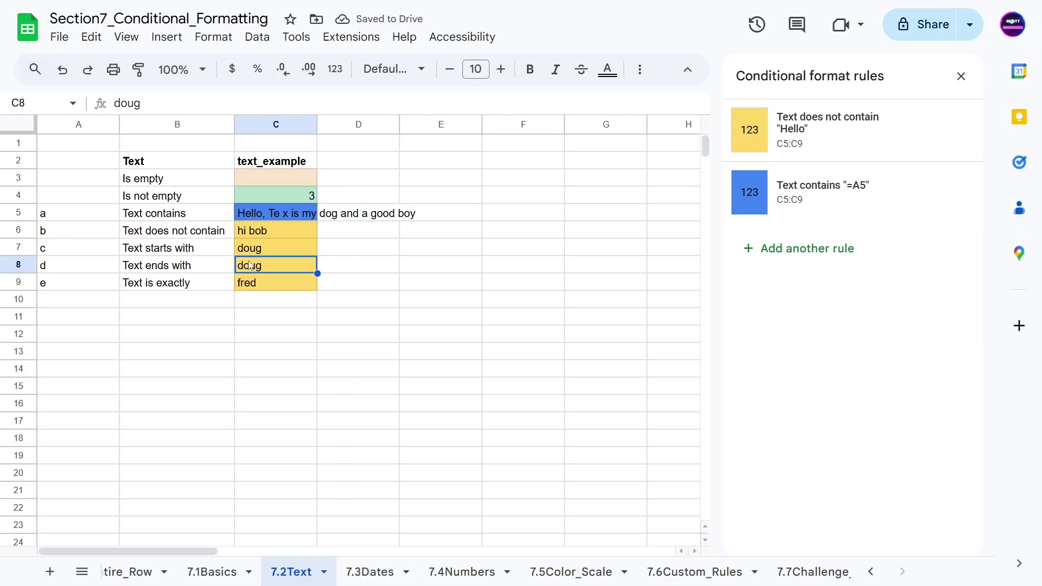
type("Hello")
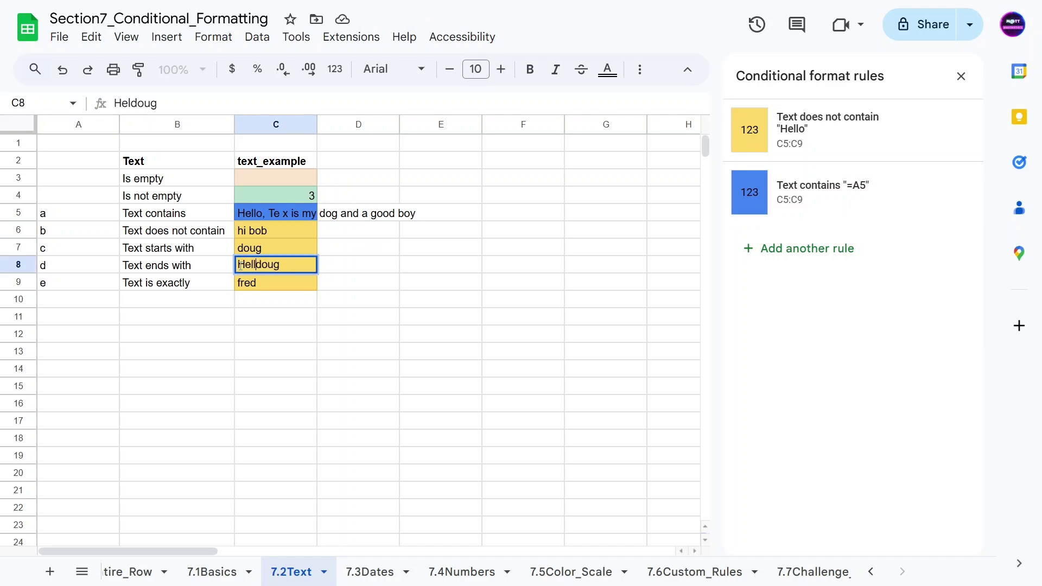
key("Return")
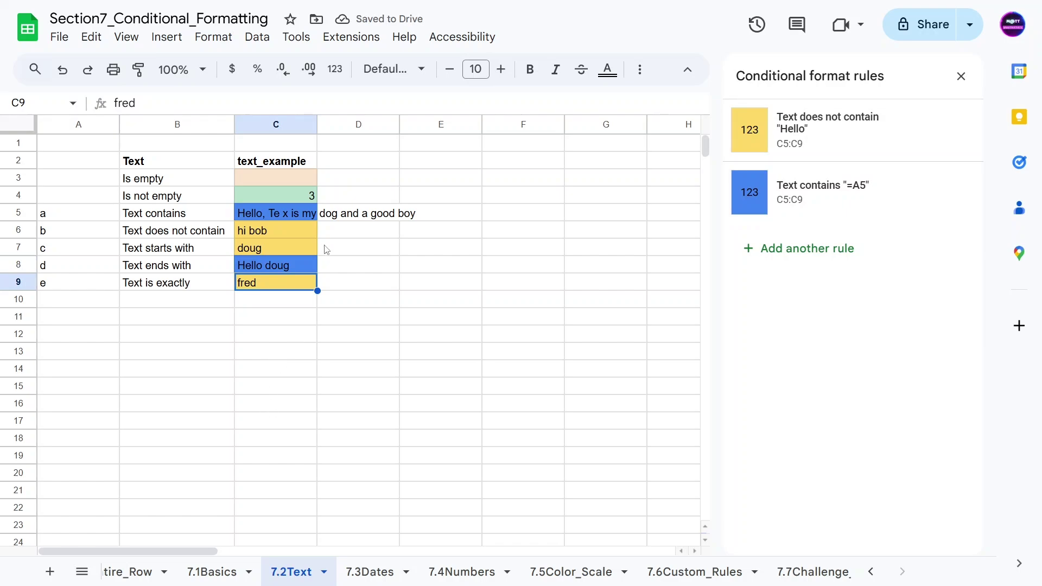
Set up a new Text starts with rule for C7 with the value "Hello" and an orange fill.
left_click(309, 249)
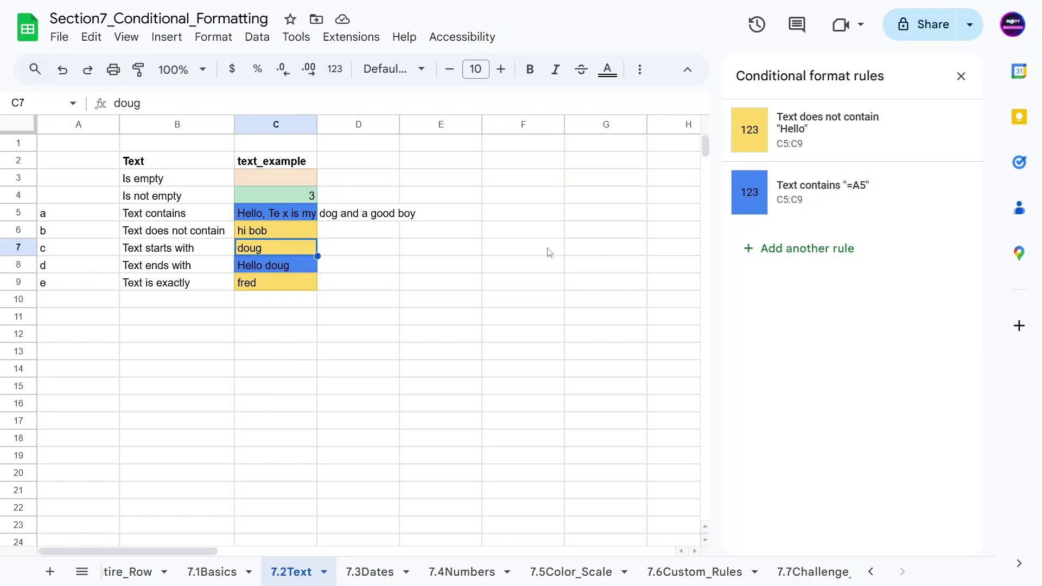
left_click(814, 258)
left_click(789, 288)
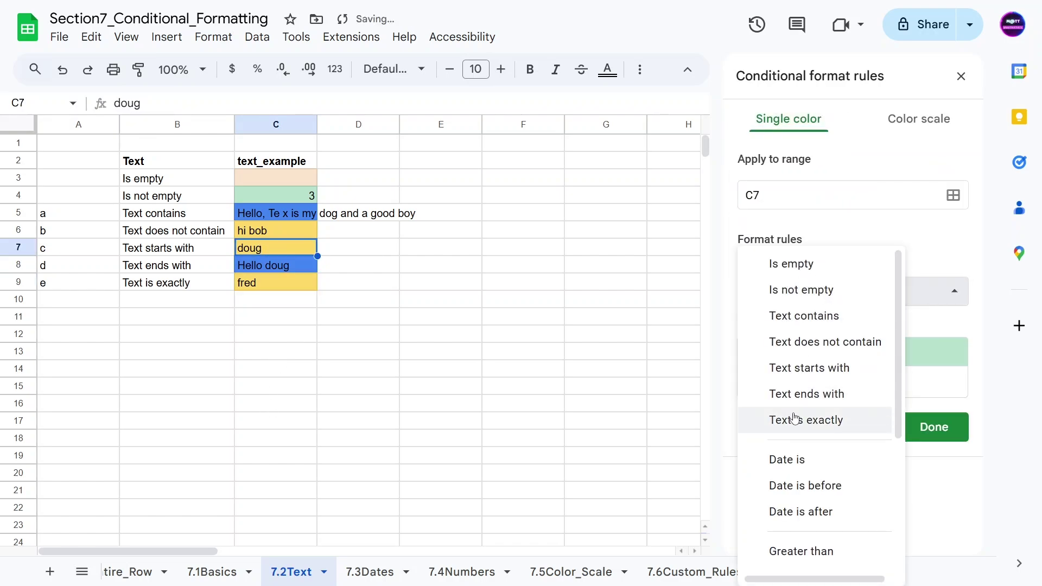
left_click(796, 367)
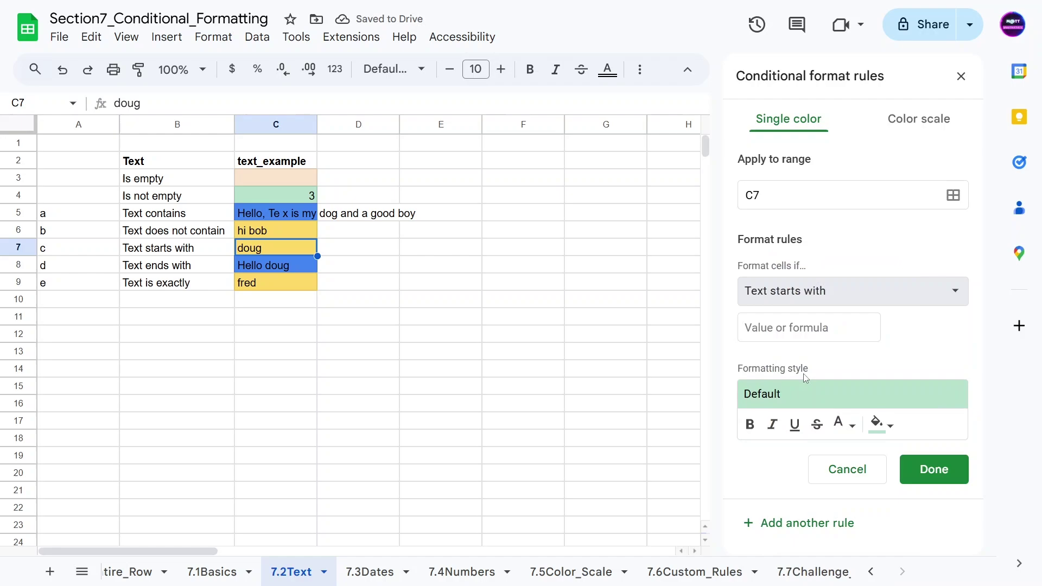
left_click(777, 329)
type("Hello")
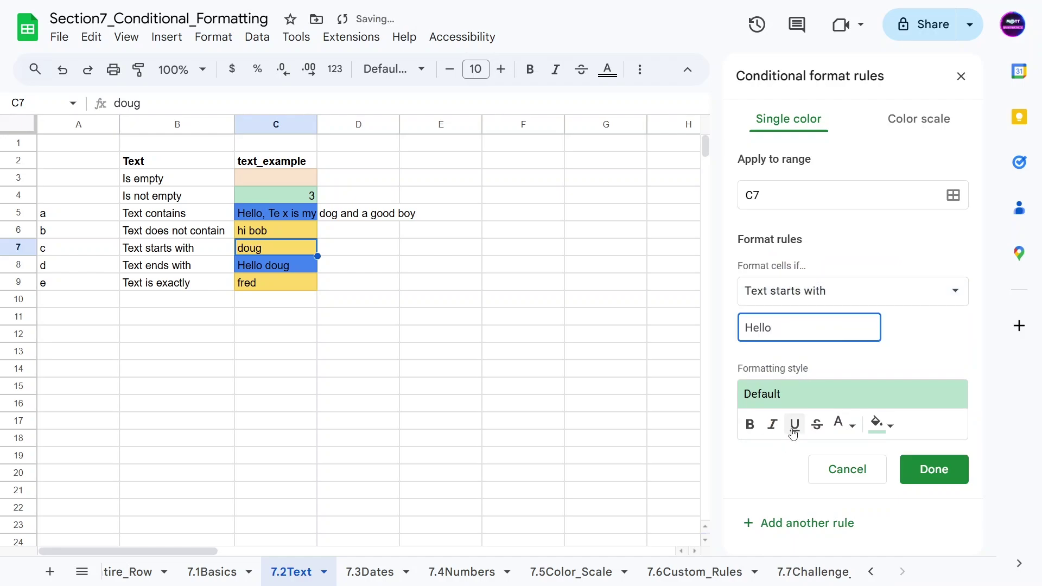
left_click(880, 424)
left_click(825, 351)
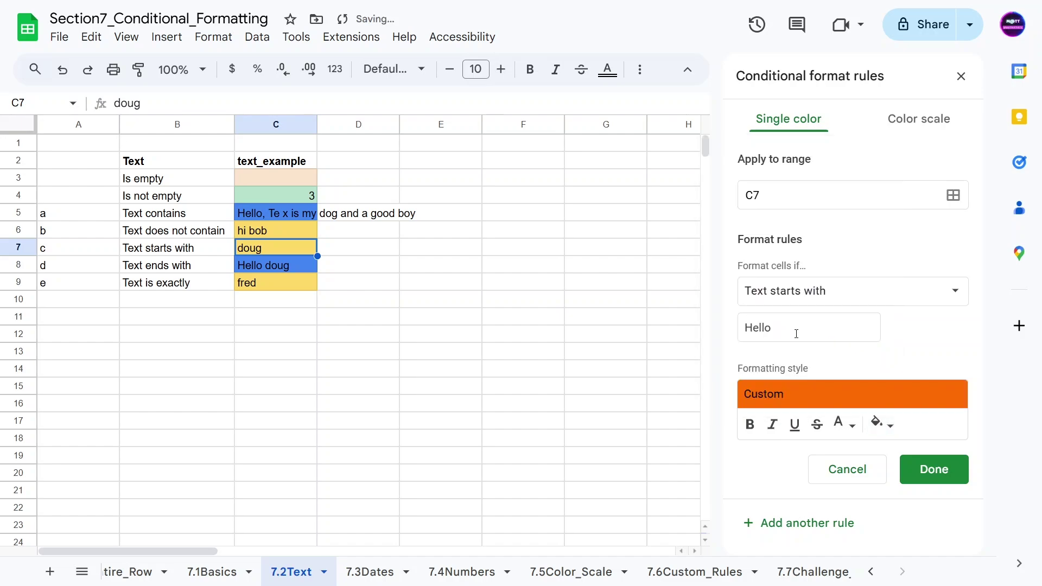
Set the Text starts with rule's value to "Hi" and its range to C5:C9, and save the rule.
double_click(796, 332)
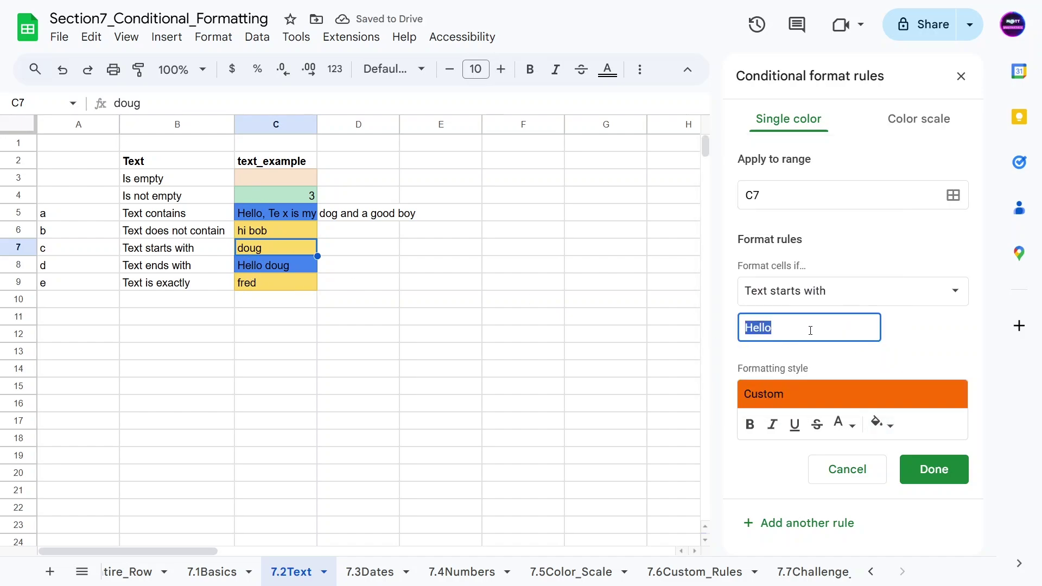
type("Hl")
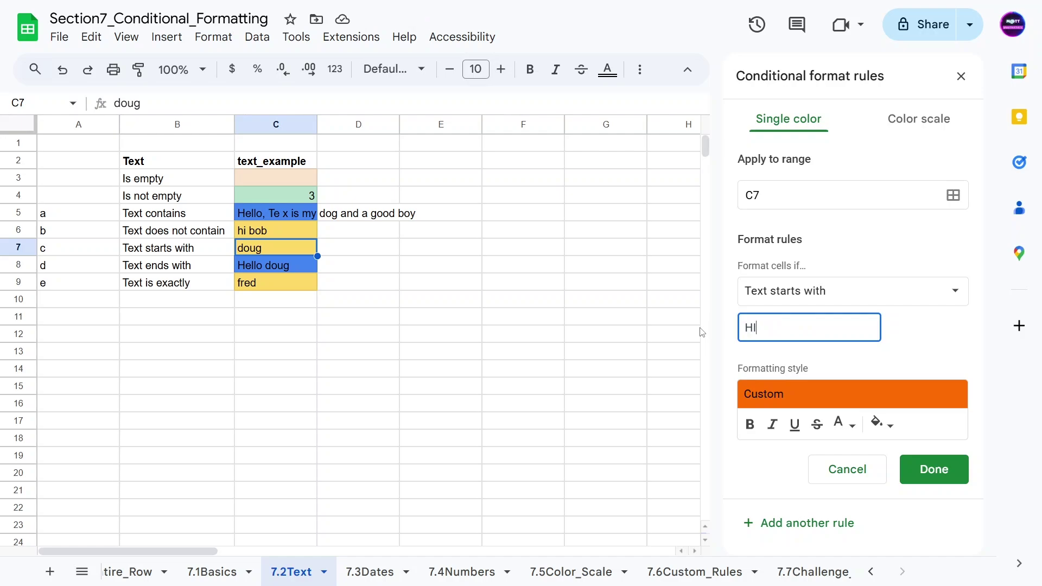
left_click(762, 196)
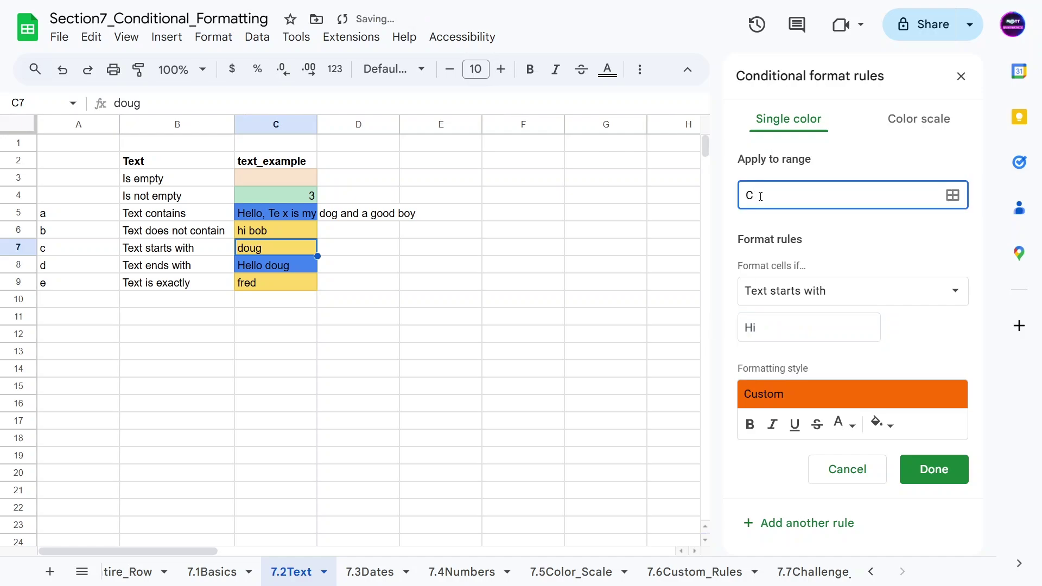
type("5:C9")
left_click(933, 469)
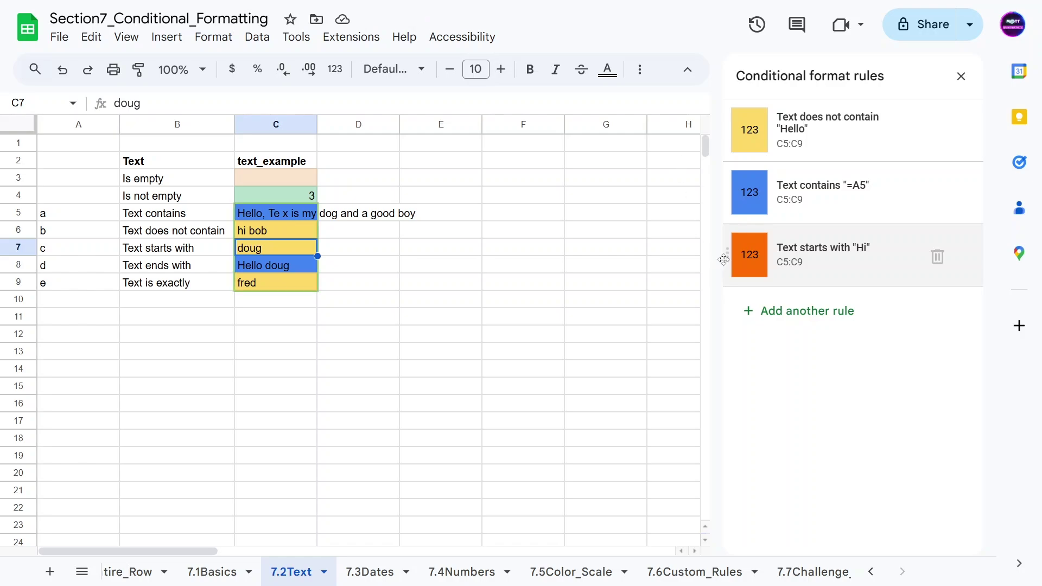
Move the Text starts with "Hi" rule to the highest priority and check its effect on C6.
left_click_drag(725, 257, 727, 113)
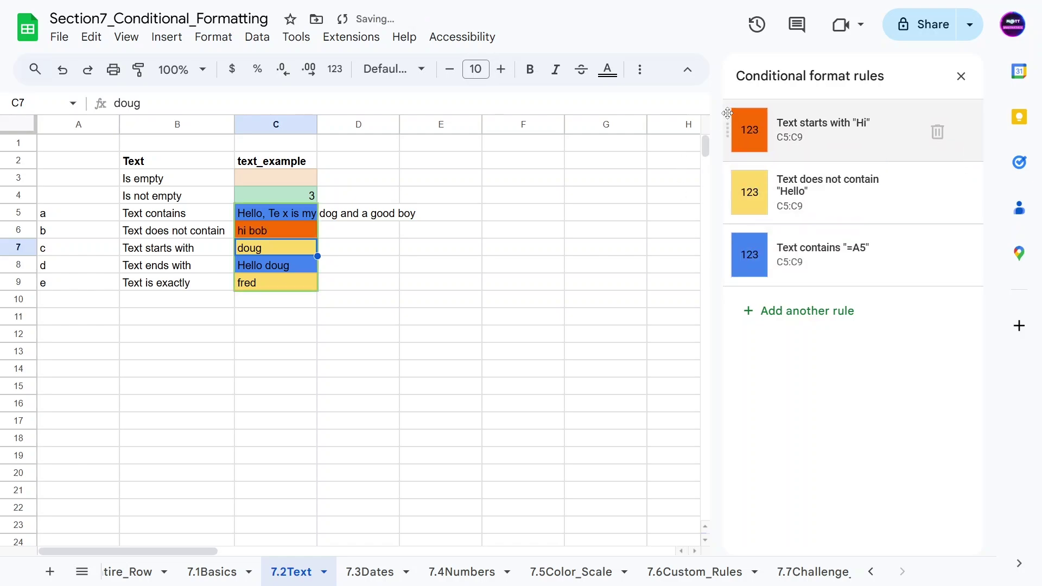
left_click(193, 353)
left_click(174, 232)
left_click(259, 223)
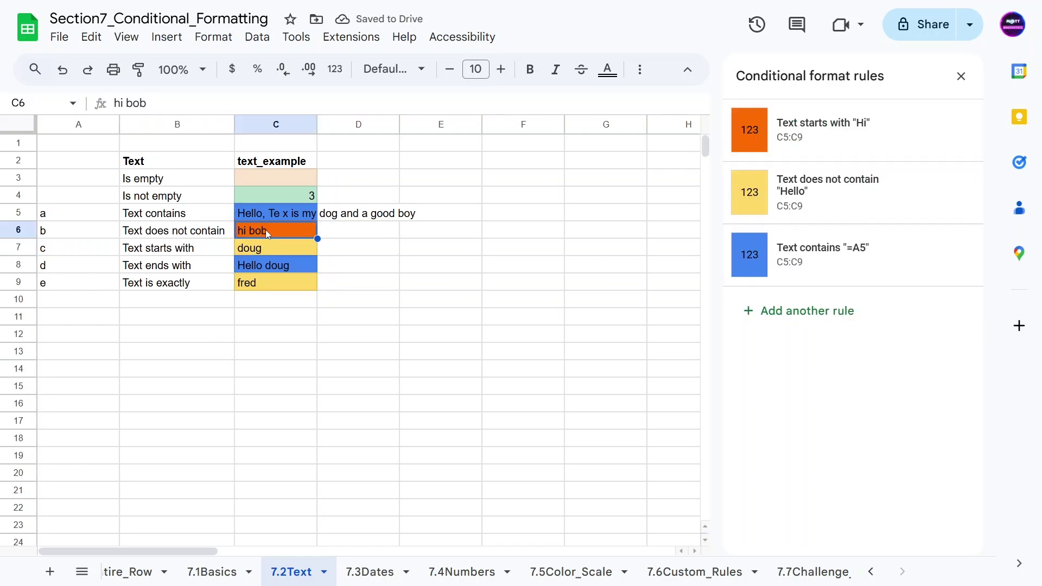
Append ", hi" to the entry in C7 to test the Text starts with rule.
double_click(268, 245)
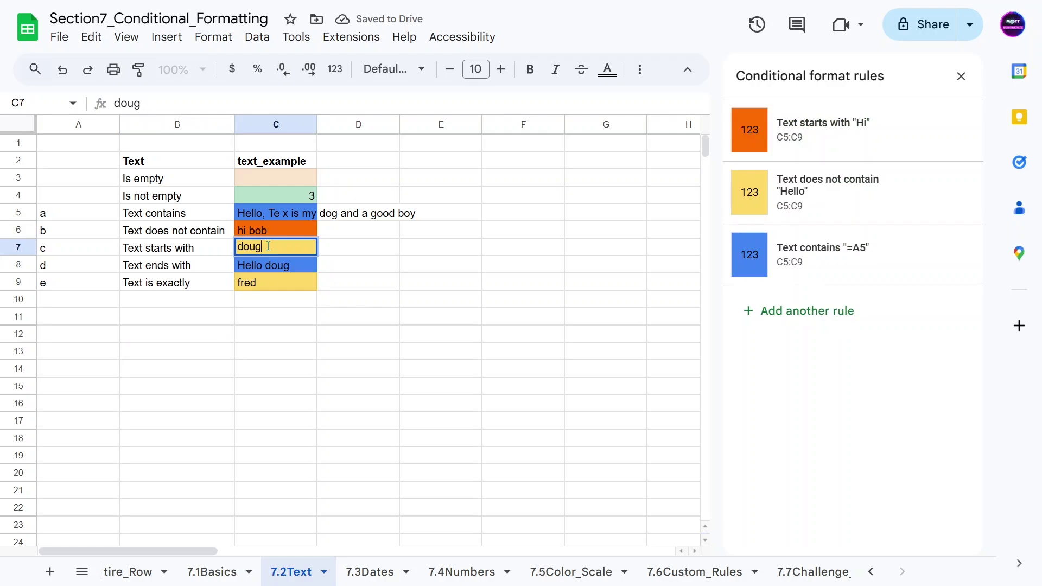
type(", hi,")
key("Return")
left_click(254, 247)
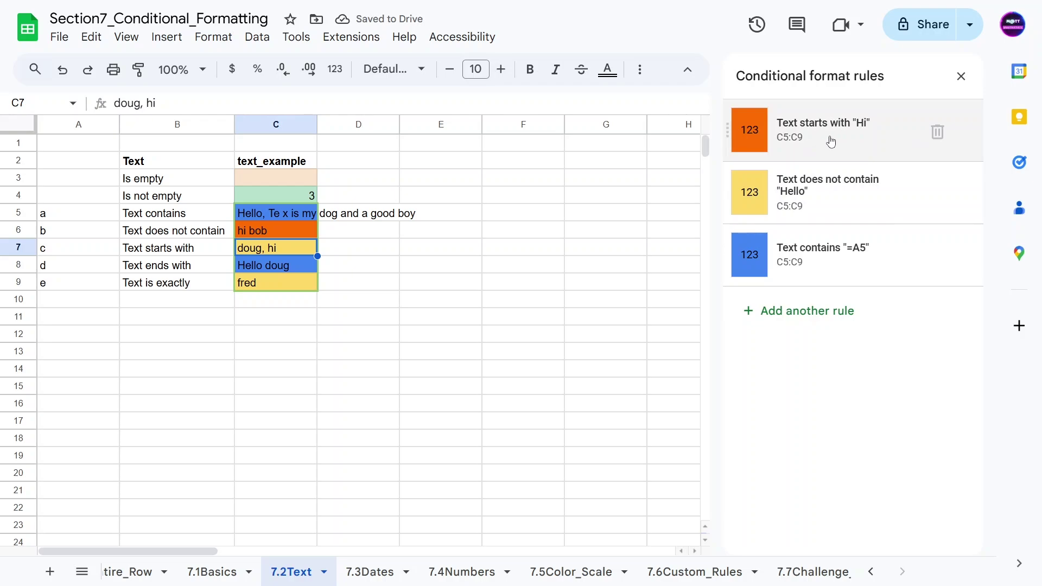
Insert a leading space before the entry in C6 to test the Text starts with rule.
double_click(247, 232)
left_click(239, 248)
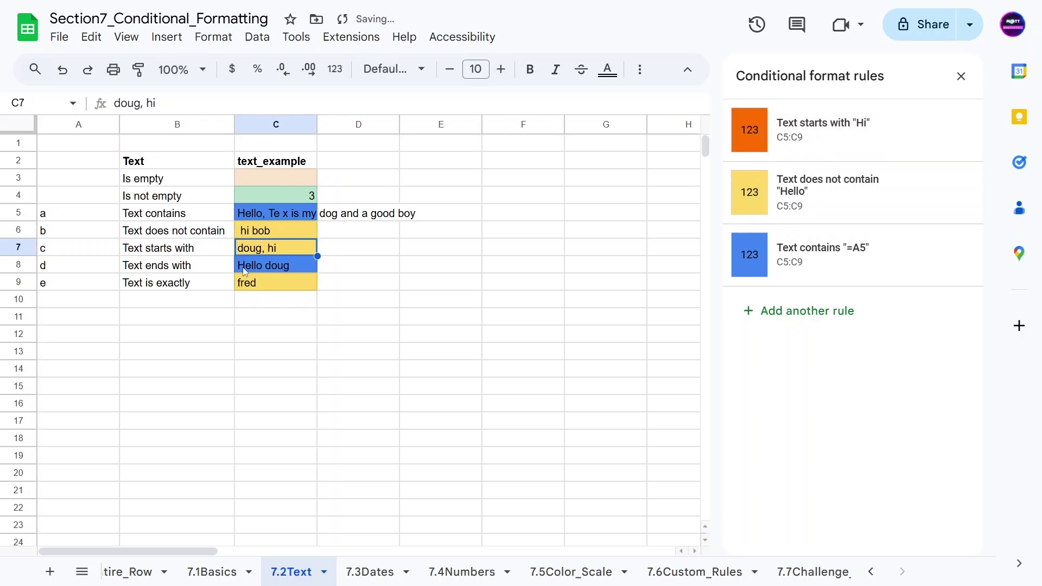
left_click(243, 268)
Remove the leading space from the entry in C6.
double_click(241, 230)
key("BackSpace")
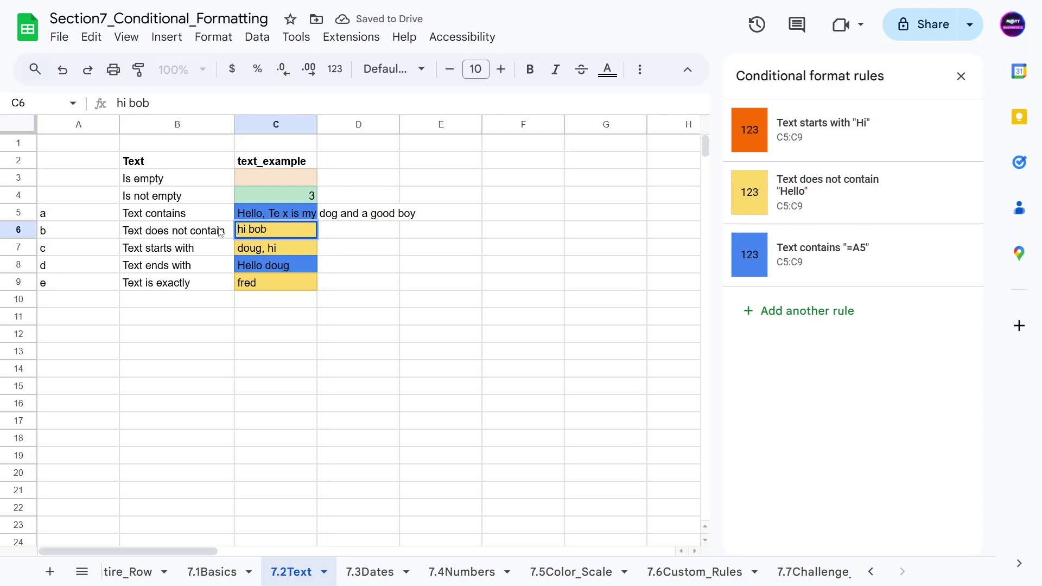
key("Return")
left_click(252, 231)
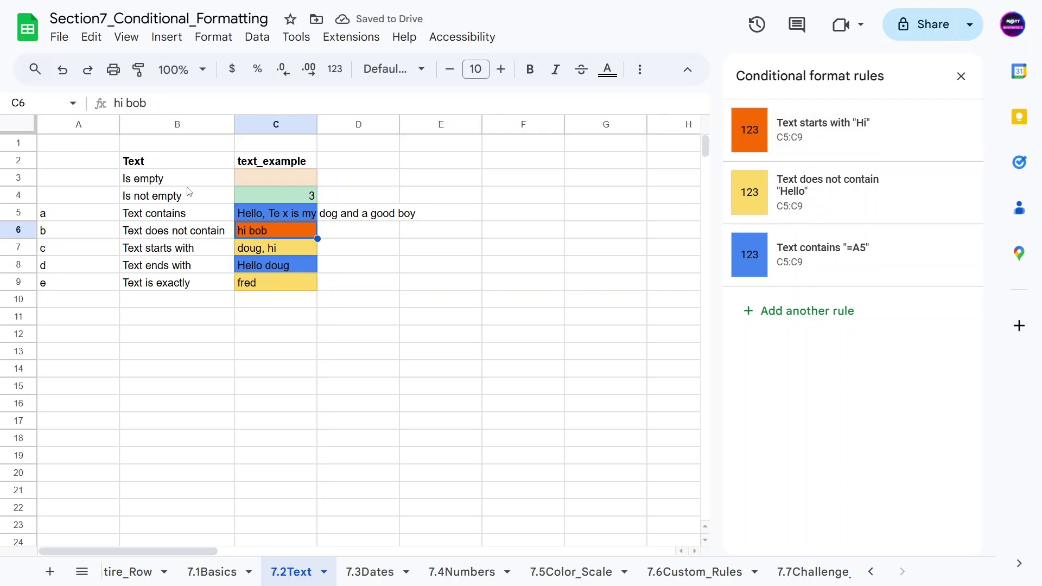
left_click_drag(217, 265, 279, 263)
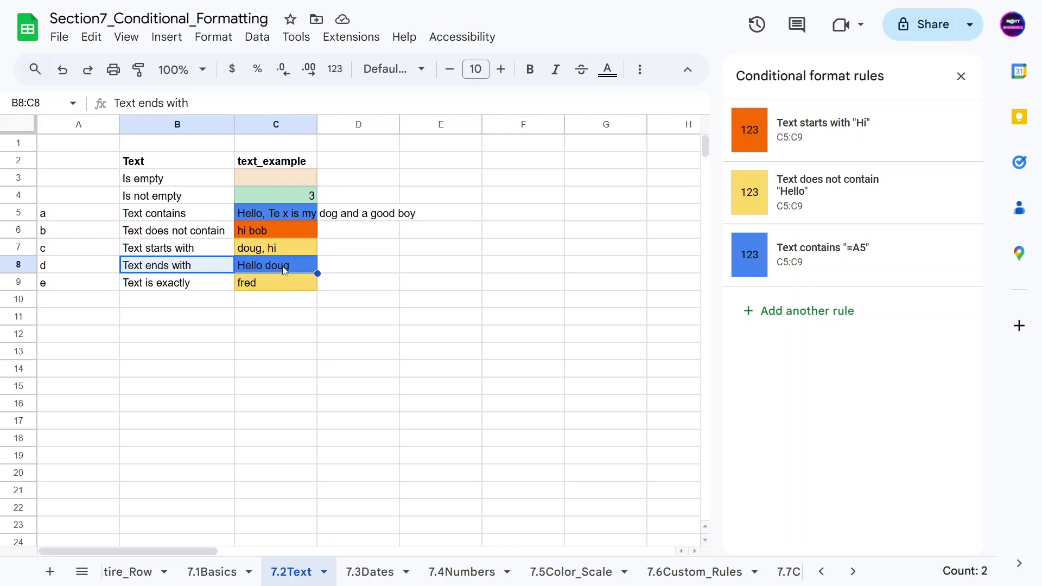
left_click(284, 280)
left_click(258, 266)
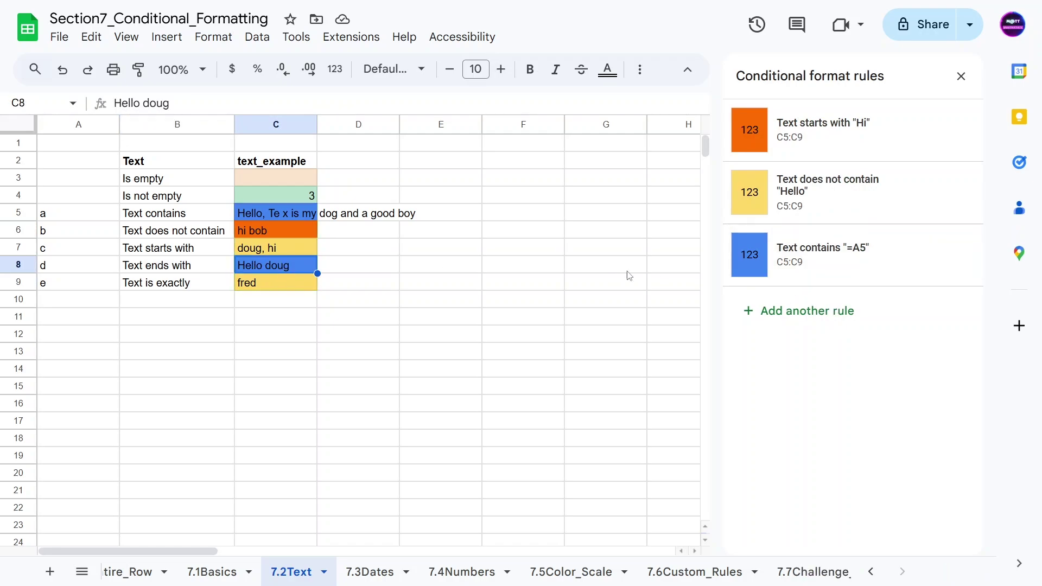
left_click_drag(283, 219, 278, 270)
left_click(278, 284)
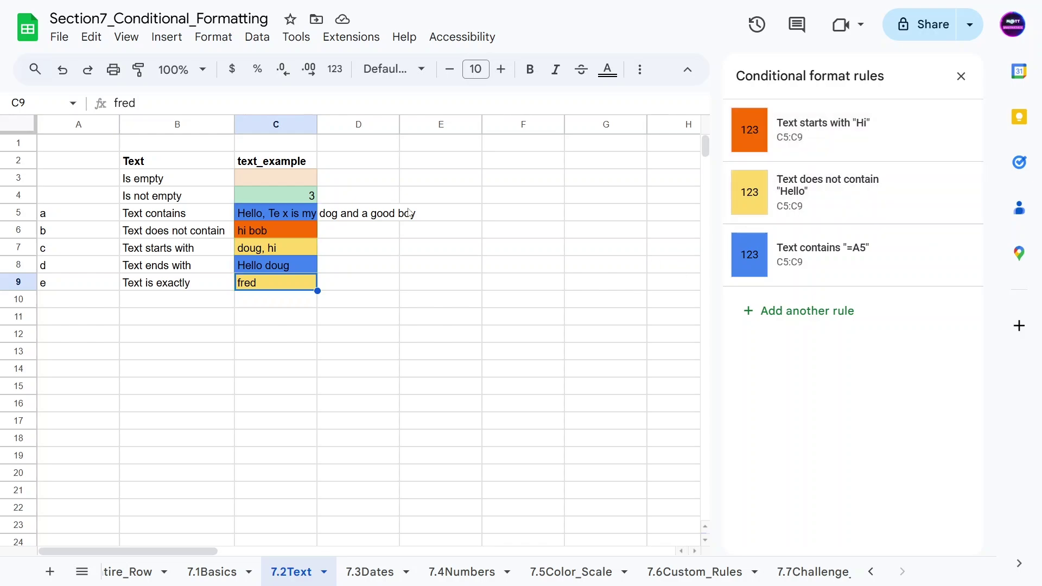
Add a Text ends with "Hi" rule for C5:C9 with purple fill and white text, and rank it above the Text does not contain rule.
left_click(821, 140)
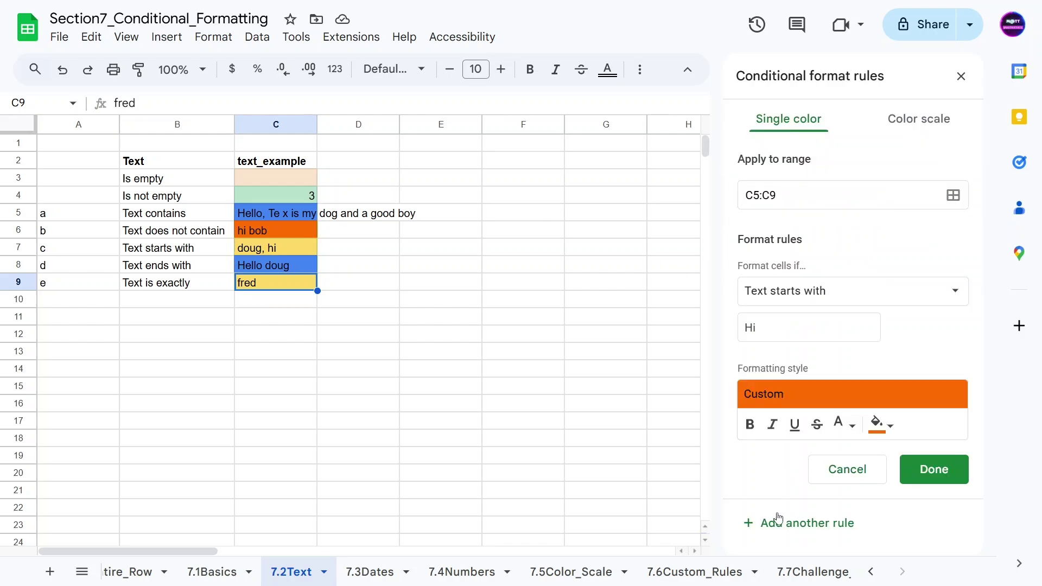
left_click(793, 293)
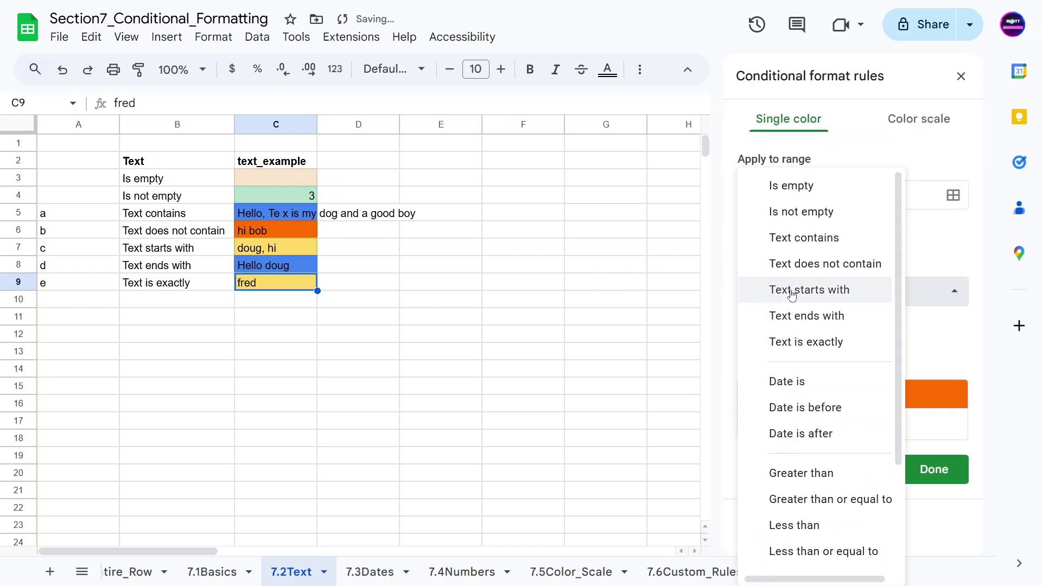
left_click(799, 316)
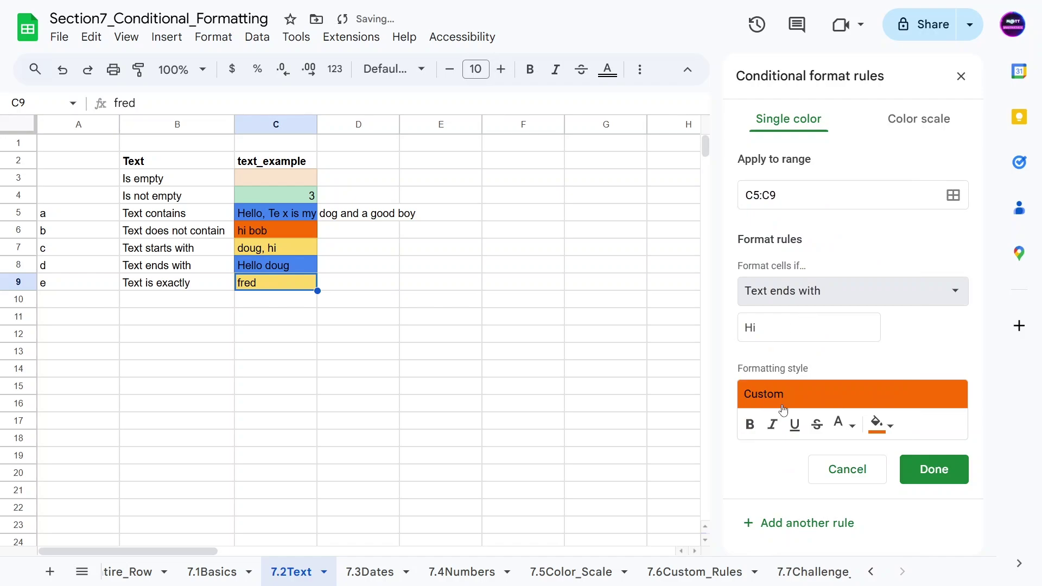
left_click(879, 426)
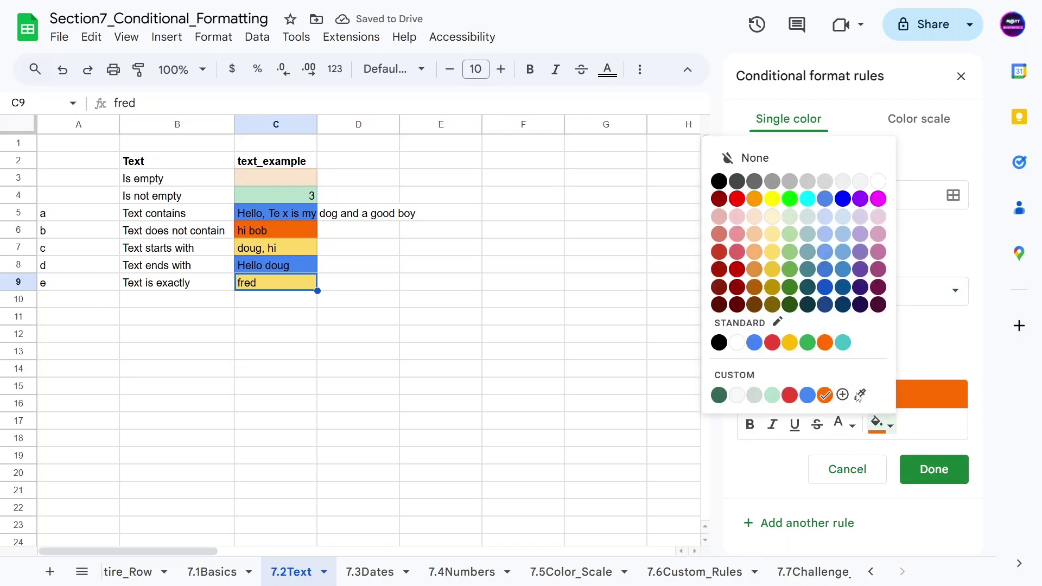
left_click(859, 271)
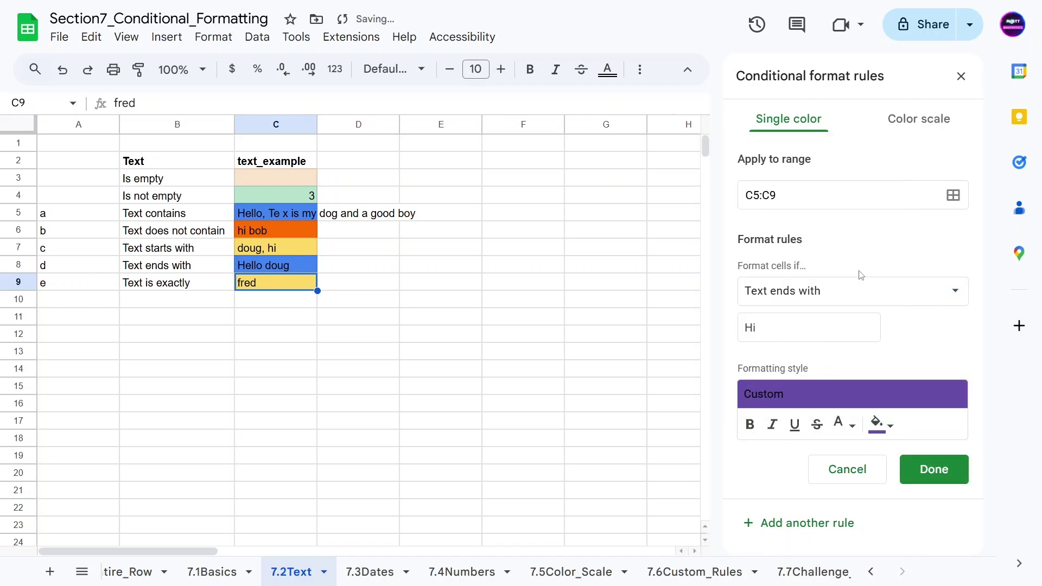
left_click(842, 425)
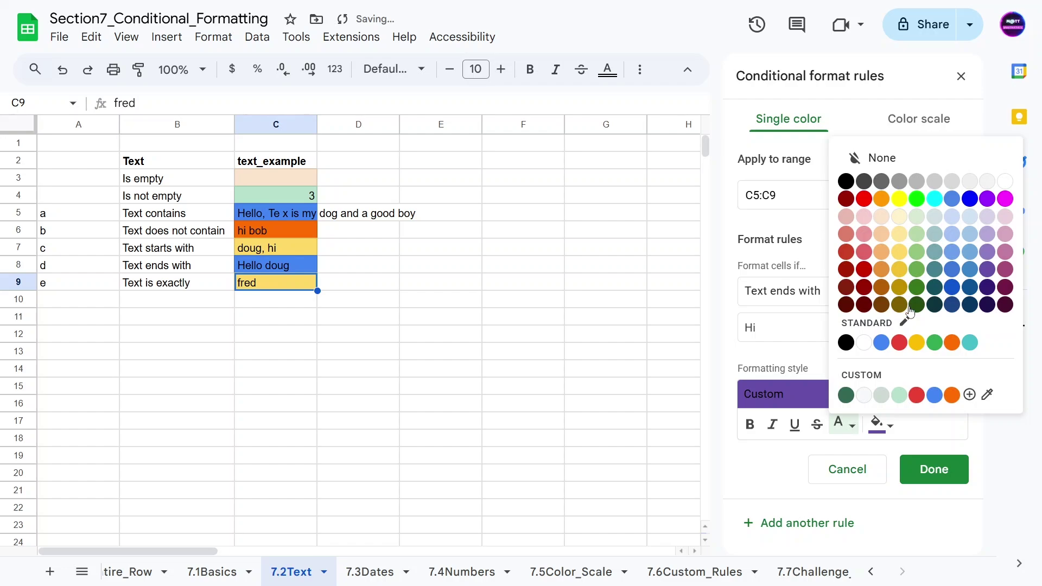
left_click(1005, 183)
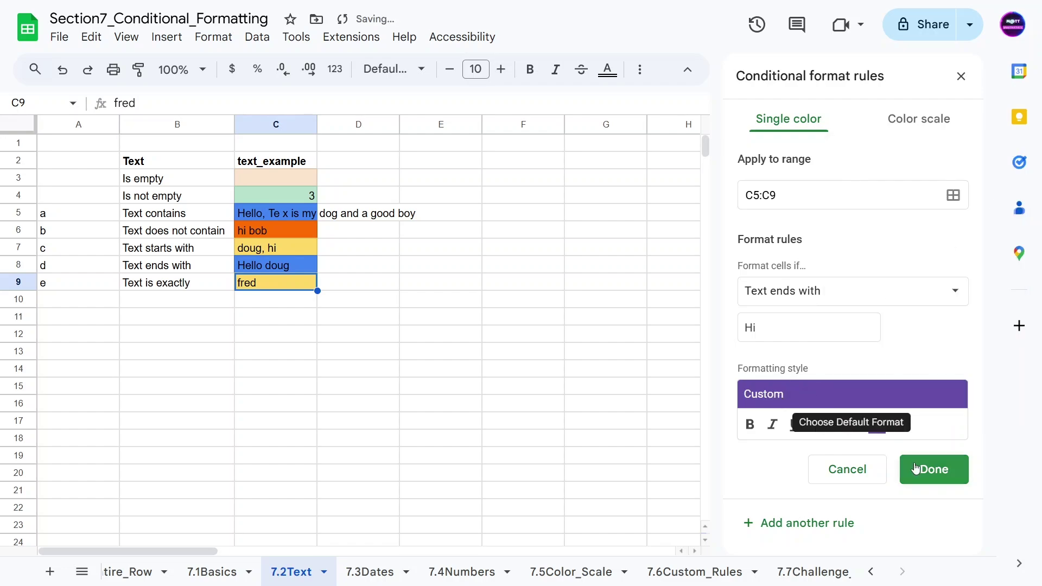
left_click(933, 469)
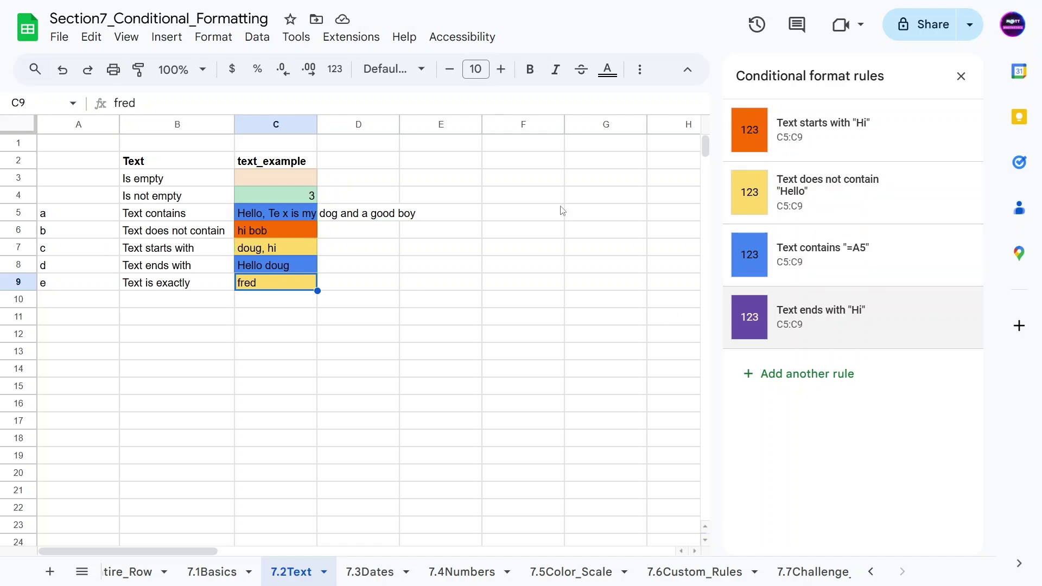
left_click_drag(726, 319, 727, 190)
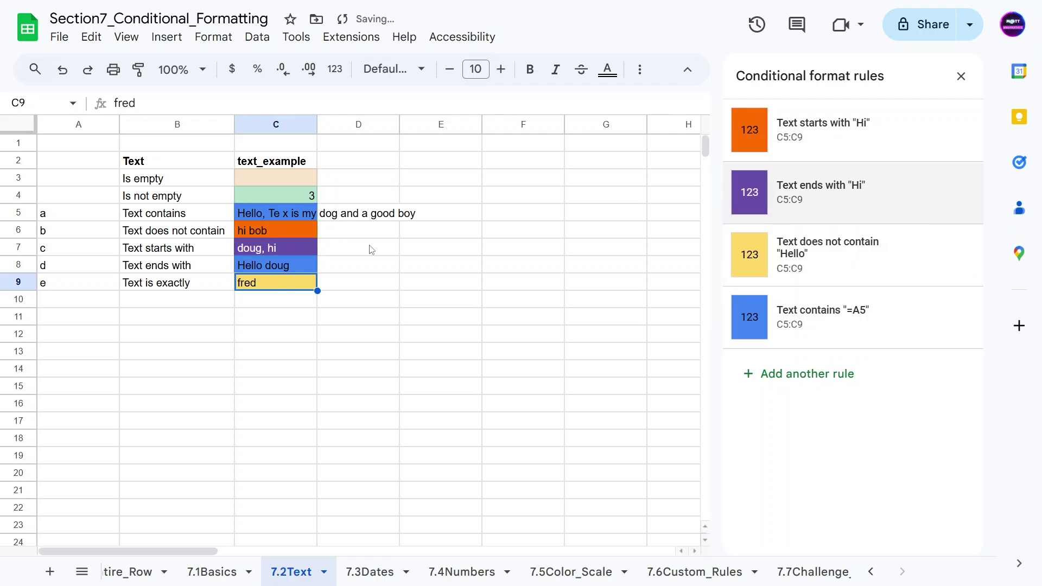
left_click_drag(724, 190, 750, 191)
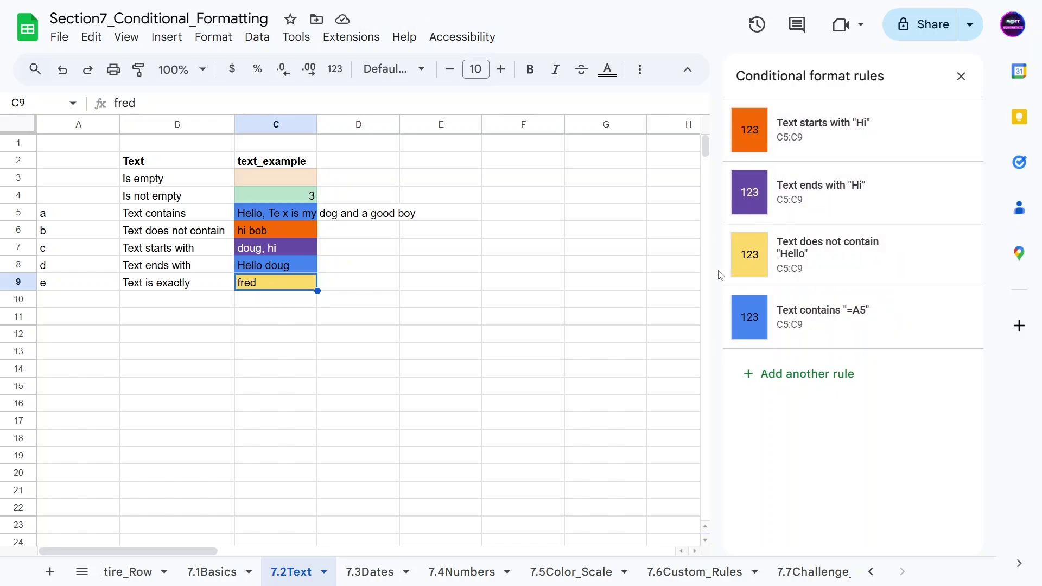
Add a Text is exactly "Hi" rule for C5:C9 with a magenta fill.
left_click(740, 274)
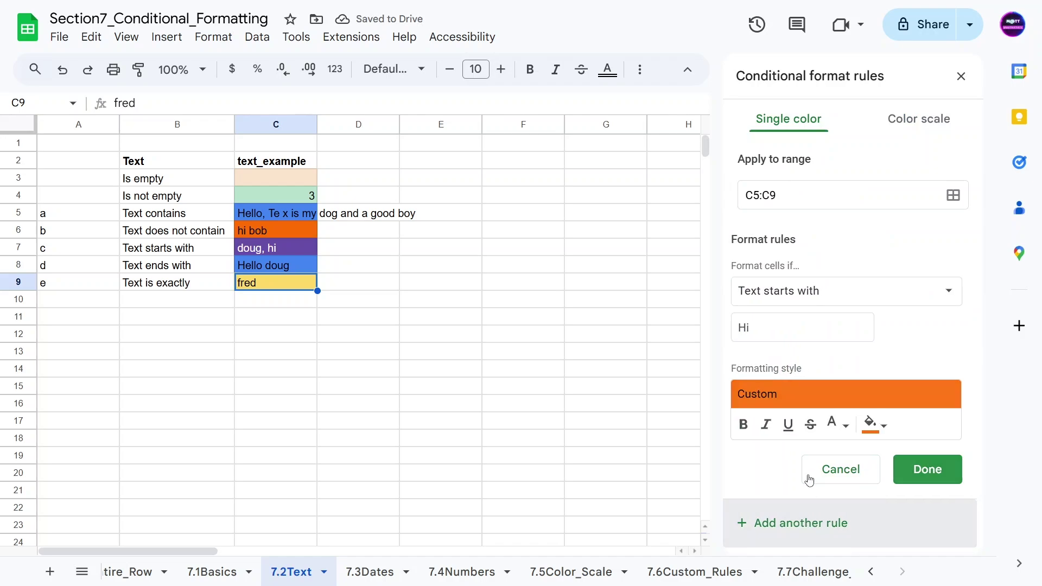
left_click(808, 291)
left_click(808, 342)
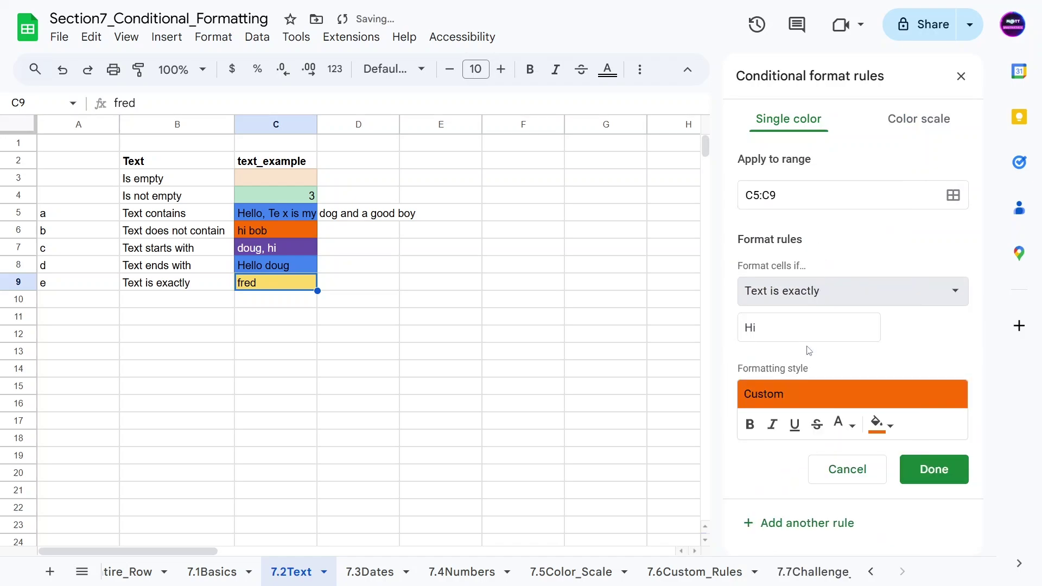
left_click(801, 326)
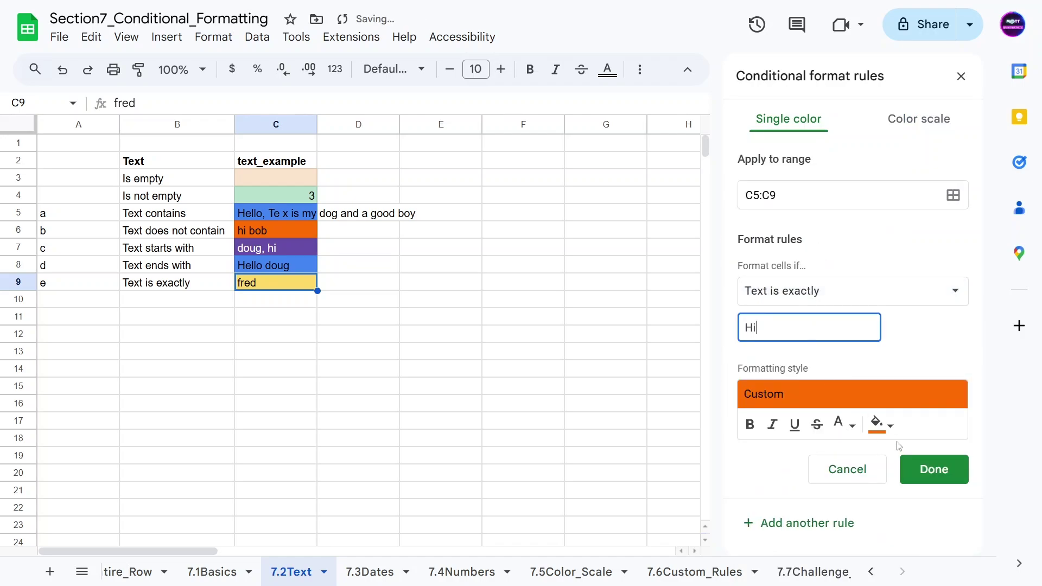
left_click(880, 425)
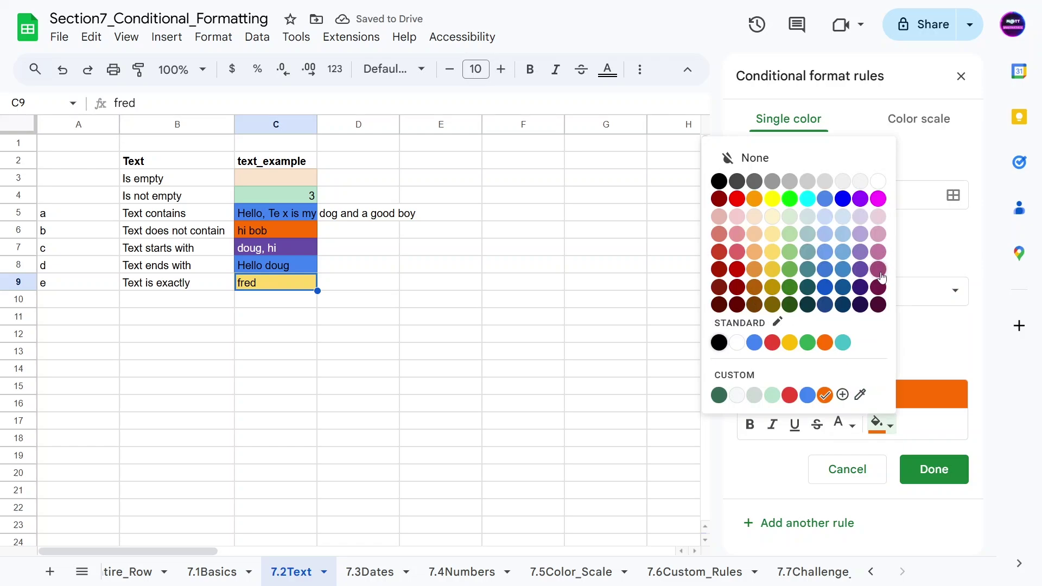
left_click(878, 199)
left_click(933, 470)
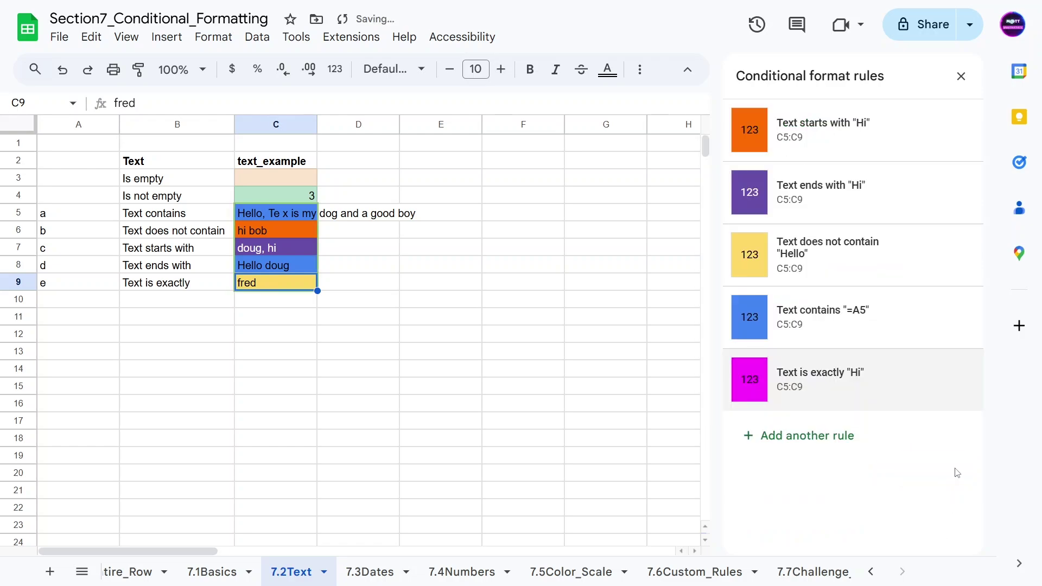
Shorten the entry in C6 to "hi" and move the Text is exactly rule to the highest priority.
left_click(247, 312)
double_click(252, 228)
key("BackSpace")
key("BackSpace")
key("BackSpace")
key("BackSpace")
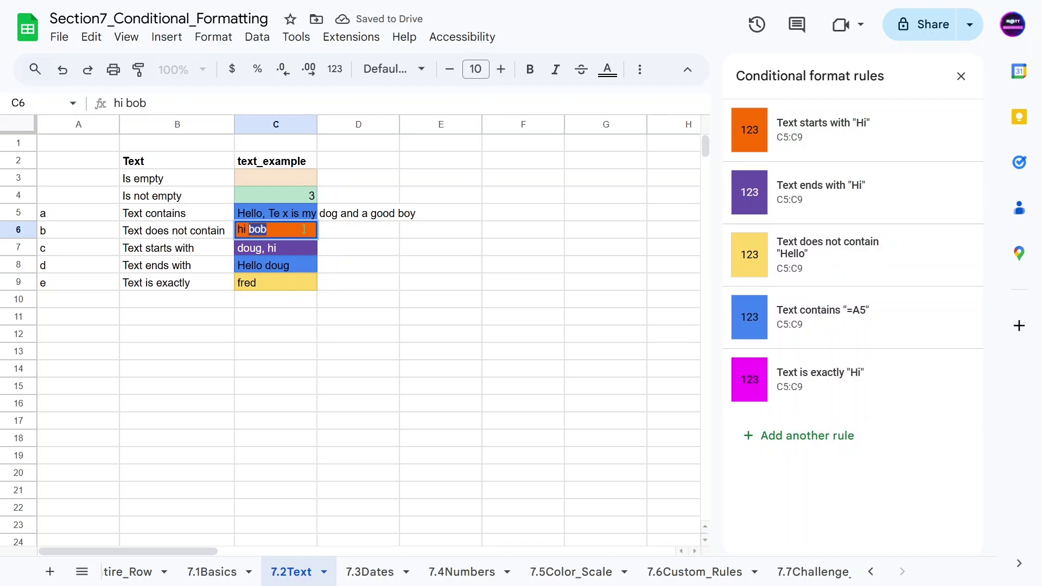
key("Return")
left_click(284, 224)
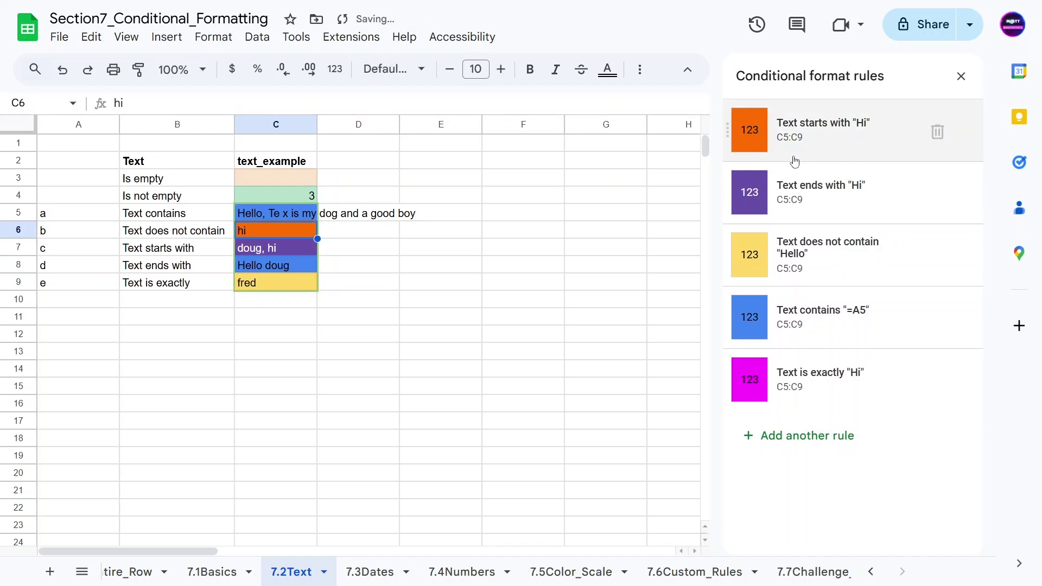
left_click_drag(726, 385, 747, 130)
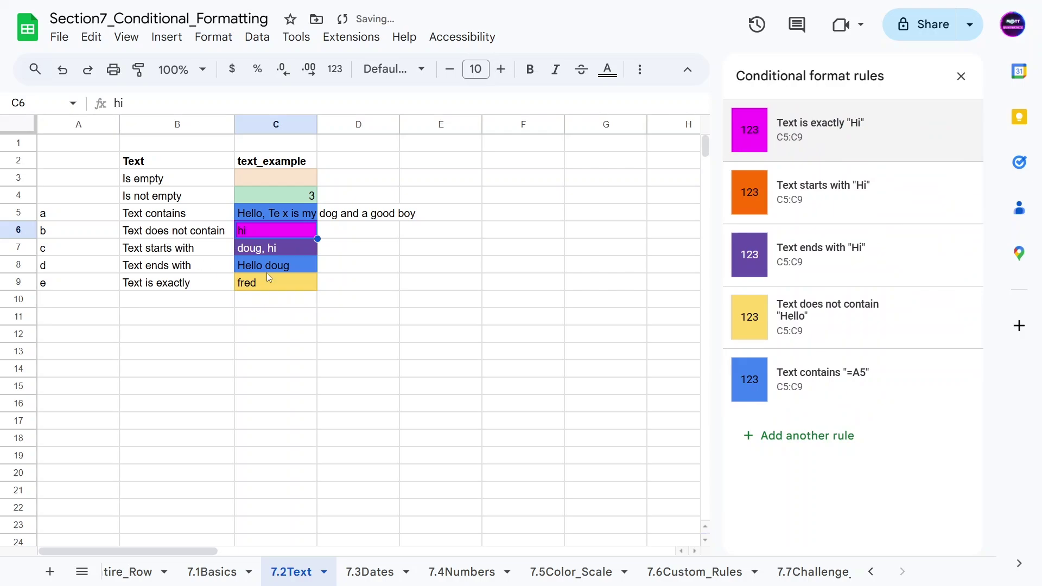
Append a comma and the name after "hi" in C6 to test the Text is exactly rule.
double_click(256, 230)
type(",")
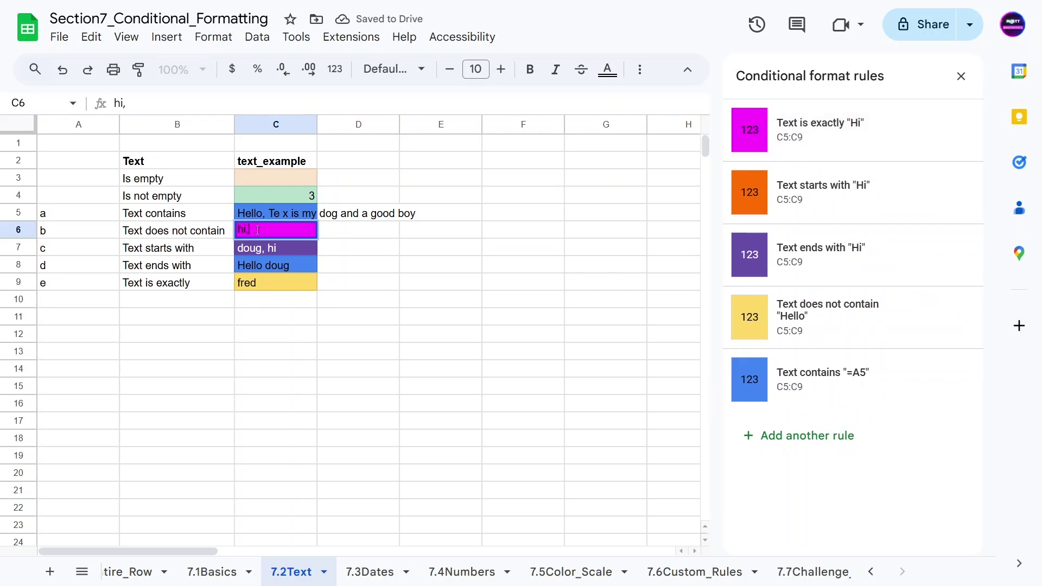
type(" bob")
key("Return")
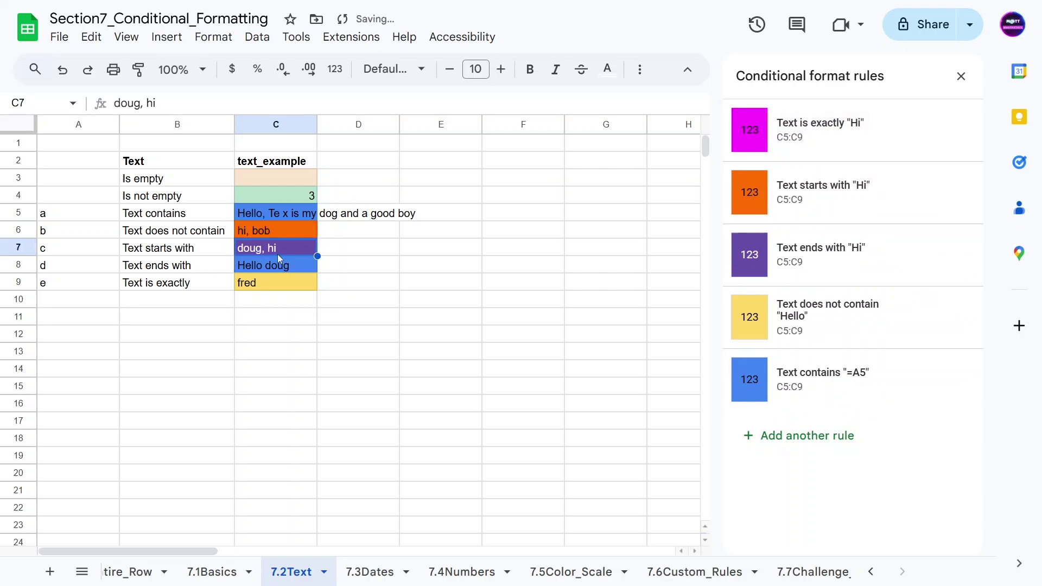
Replace the entry in C8 with "Hi" to test the Text is exactly rule.
double_click(257, 267)
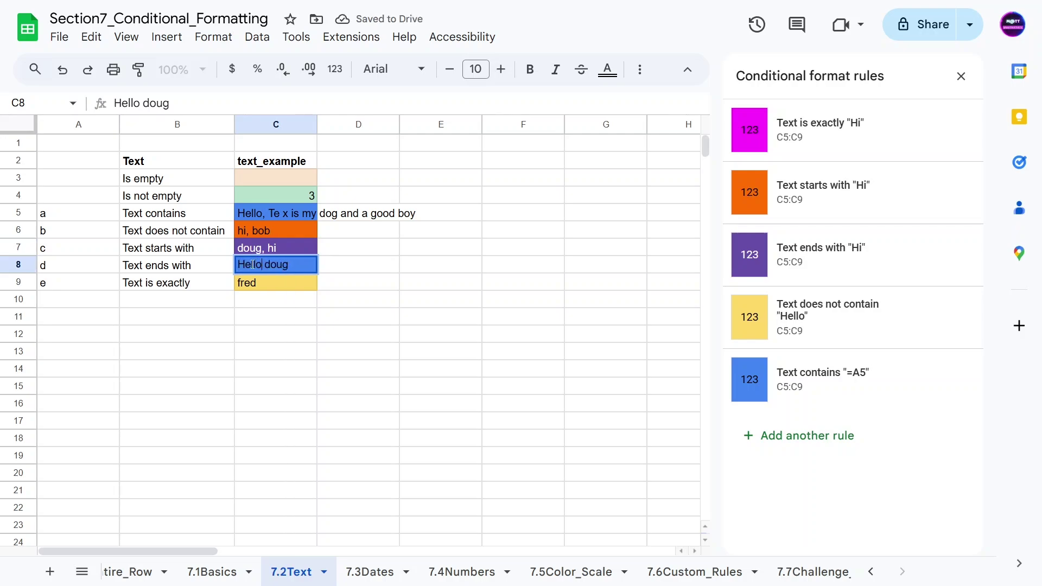
type("Hi")
key("Return")
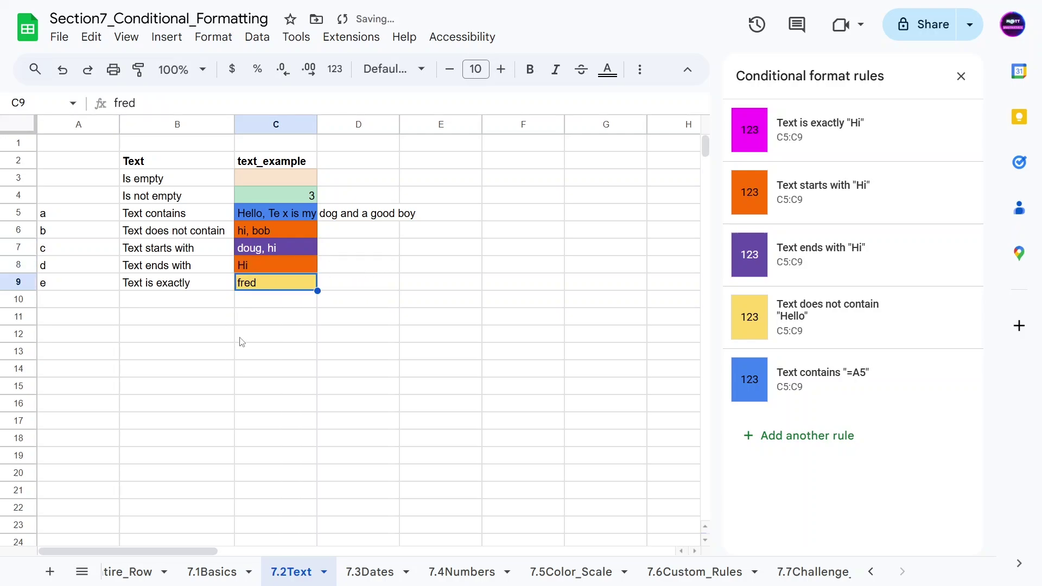
key("Down")
key("Down")
key("Down")
Remove the trailing space after "Hi" in C8 so that it matches the Text is exactly rule.
left_click(255, 269)
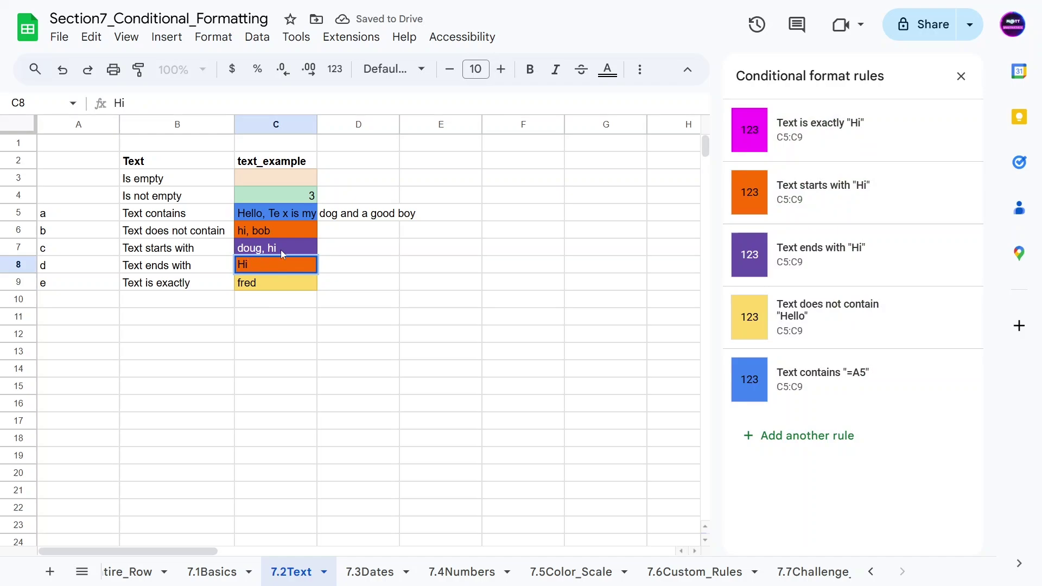
double_click(241, 265)
key("Return")
left_click(256, 264)
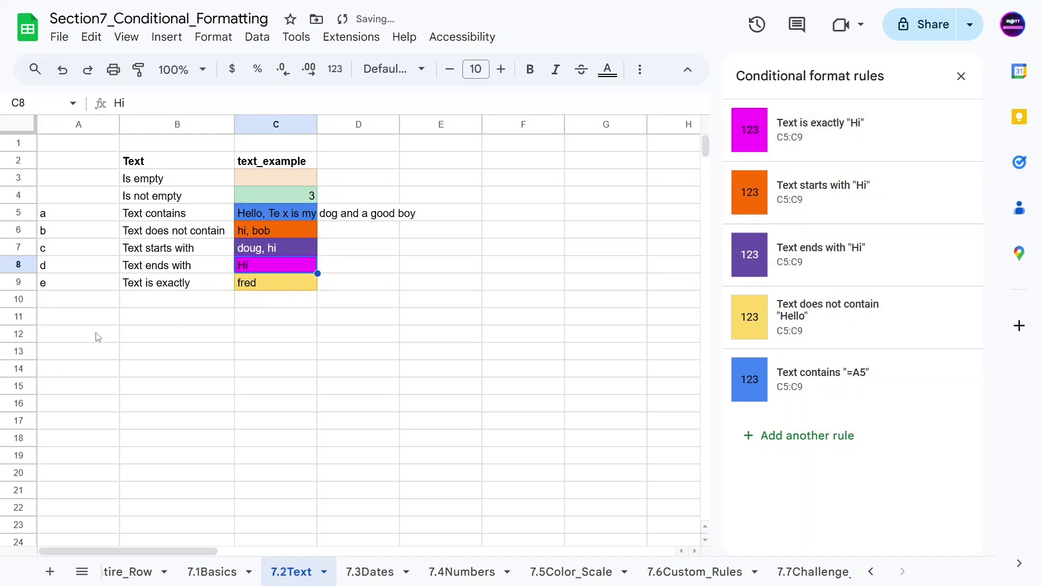